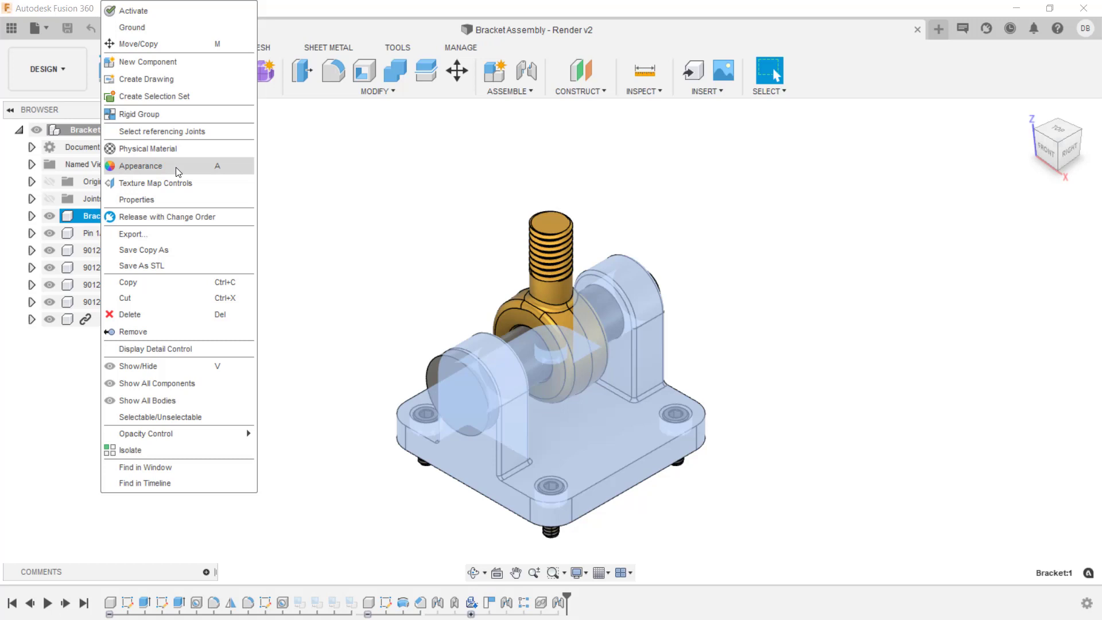
Apply the Paint - Enamel Glossy (Blue) appearance to the bracket component and Paint - Enamel Glossy (Green) to the pin
{"action": "left_click", "coordinate": [176, 167]}
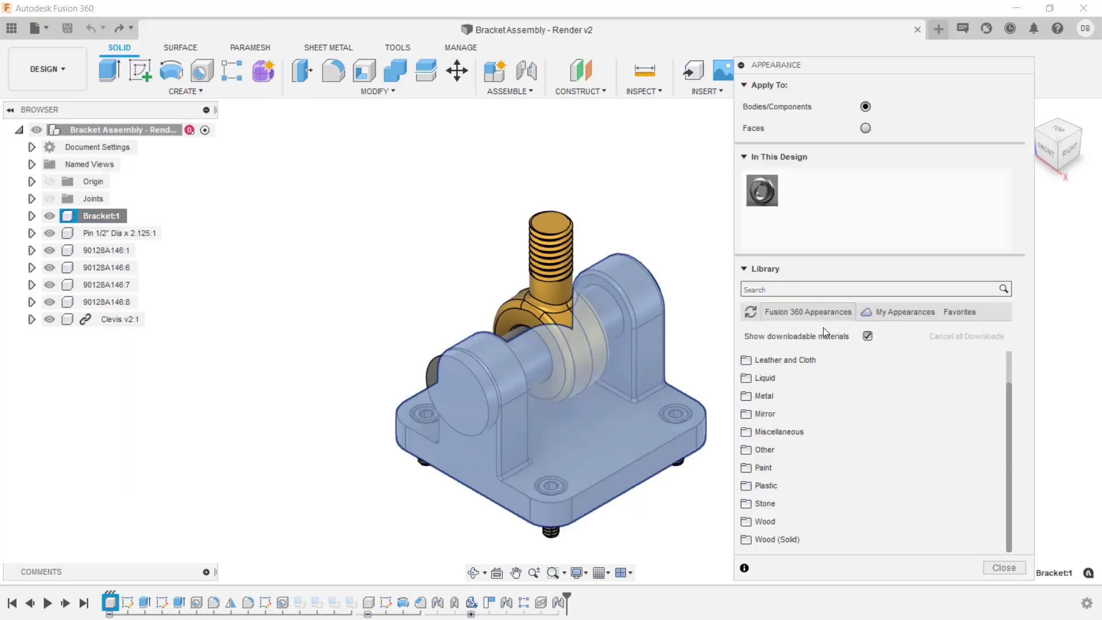
{"action": "left_click", "coordinate": [815, 466]}
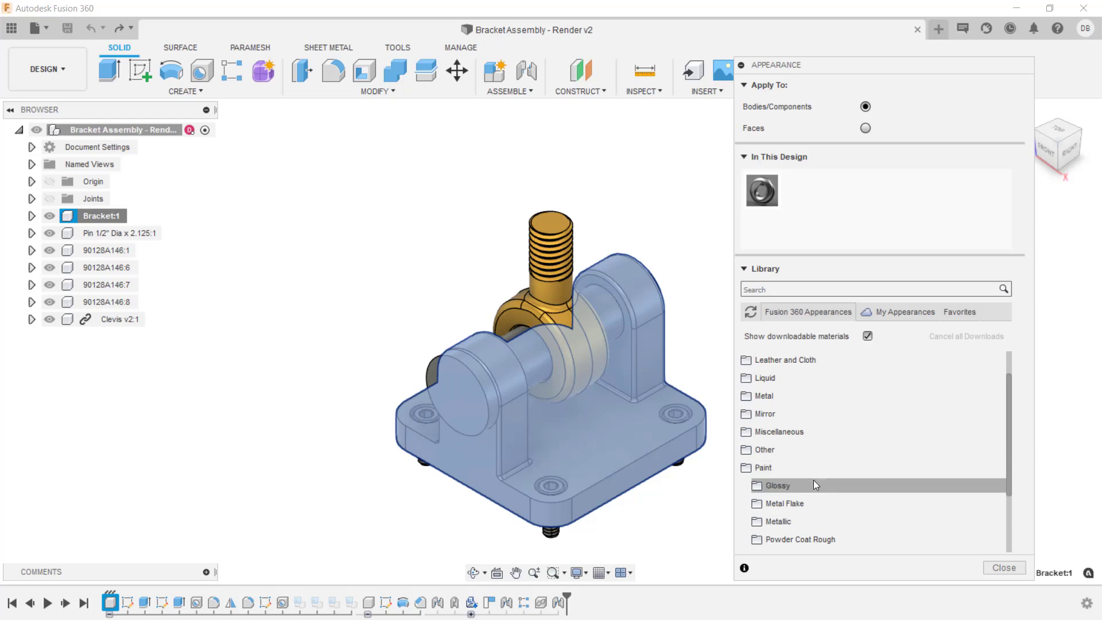
{"action": "left_click", "coordinate": [815, 482]}
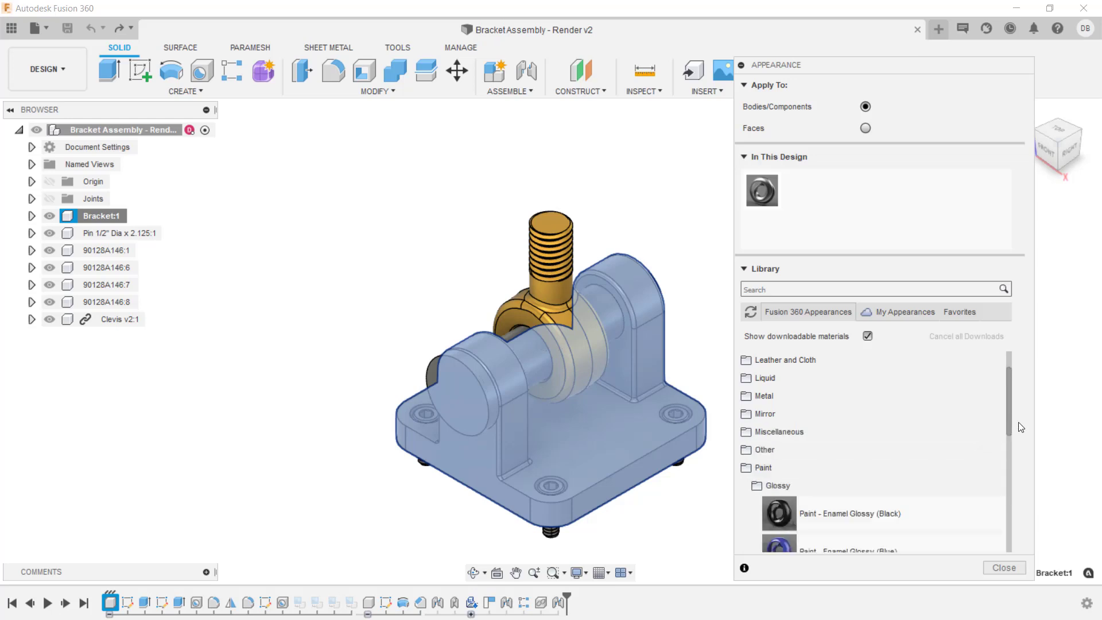
{"action": "mouse_move", "coordinate": [1008, 428]}
{"action": "left_mouse_down"}
{"action": "mouse_move", "coordinate": [1019, 439]}
{"action": "mouse_move", "coordinate": [1010, 485]}
{"action": "left_mouse_up"}
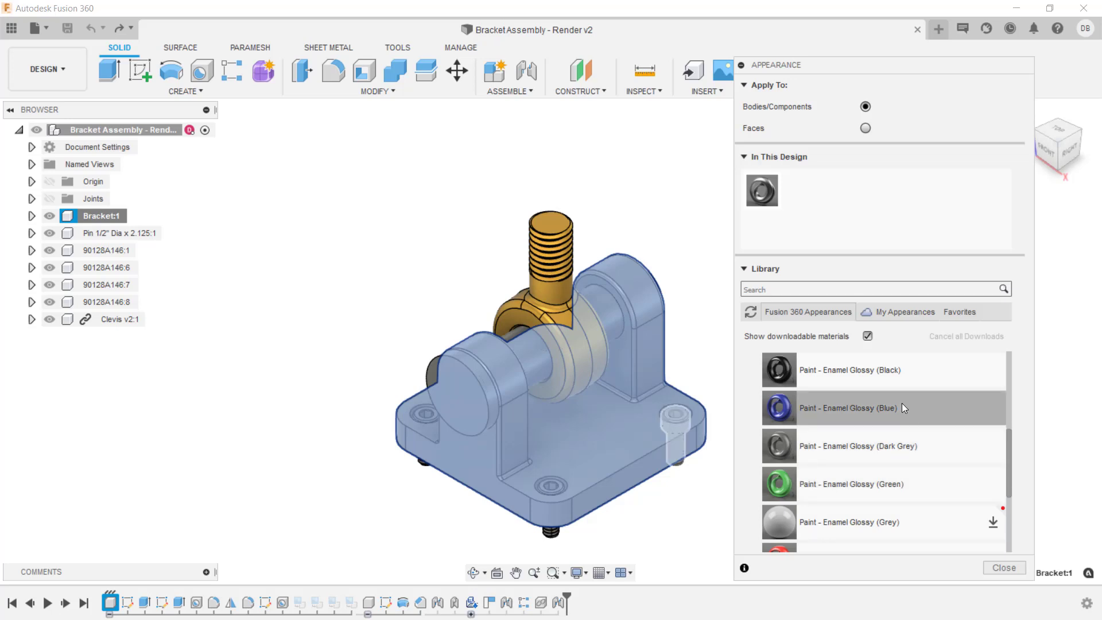
{"action": "left_click_drag", "start_coordinate": [901, 403], "coordinate": [583, 405]}
{"action": "left_click_drag", "start_coordinate": [894, 493], "coordinate": [481, 392]}
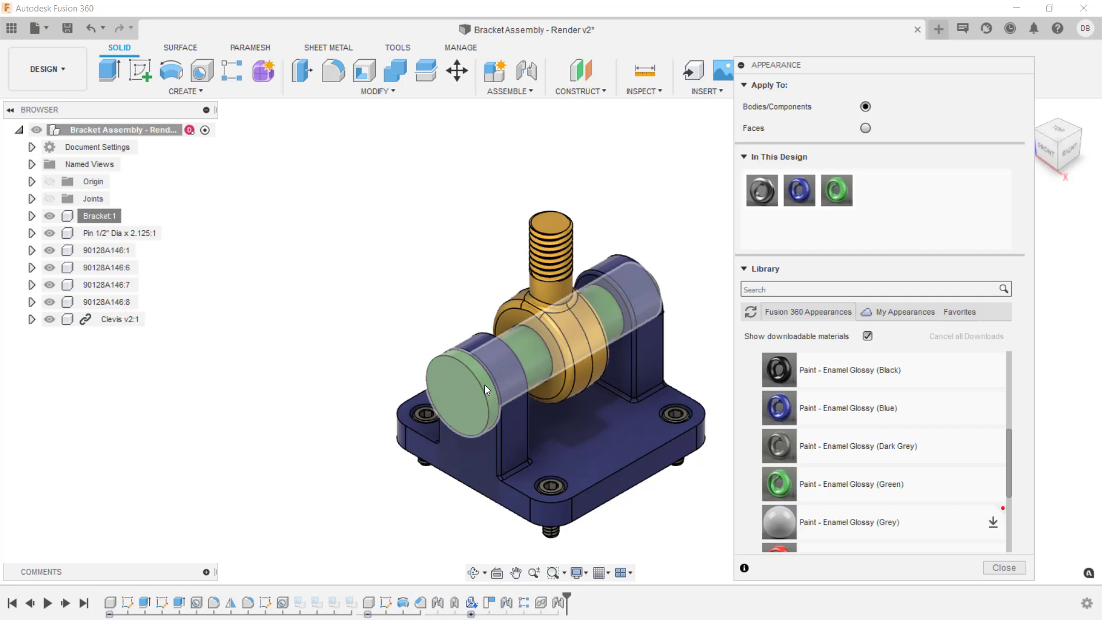
Apply the Paint - Enamel Glossy (White) appearance only to the top face of the bracket's base plate
{"action": "left_click", "coordinate": [866, 128]}
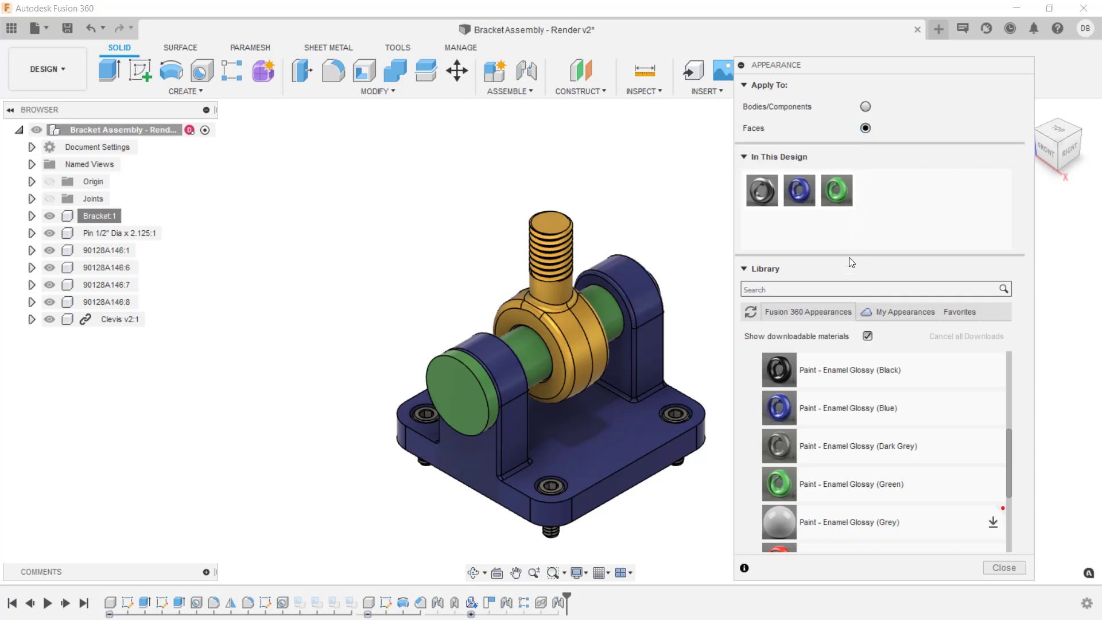
{"action": "scroll", "coordinate": [1005, 432], "scroll_direction": "up", "scroll_amount": 3}
{"action": "scroll", "coordinate": [1013, 459], "scroll_direction": "down", "scroll_amount": 6}
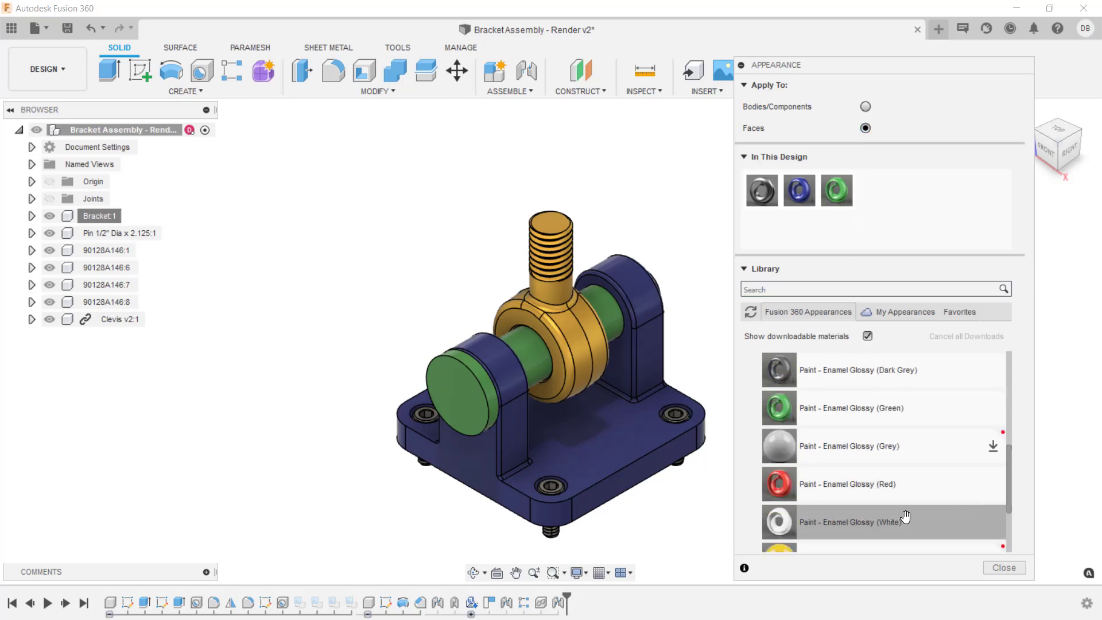
{"action": "left_click_drag", "start_coordinate": [906, 517], "coordinate": [637, 421]}
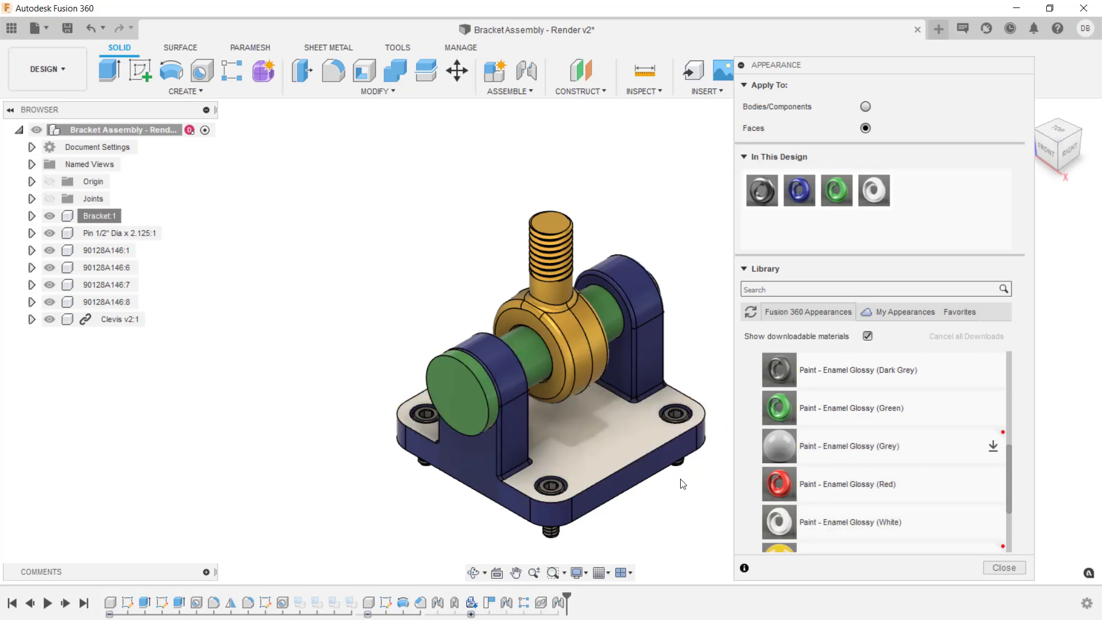
Edit the blue paint appearance in this design, setting its color to RGB 32, 55, 231 and renaming it My Blue
{"action": "right_click", "coordinate": [803, 194]}
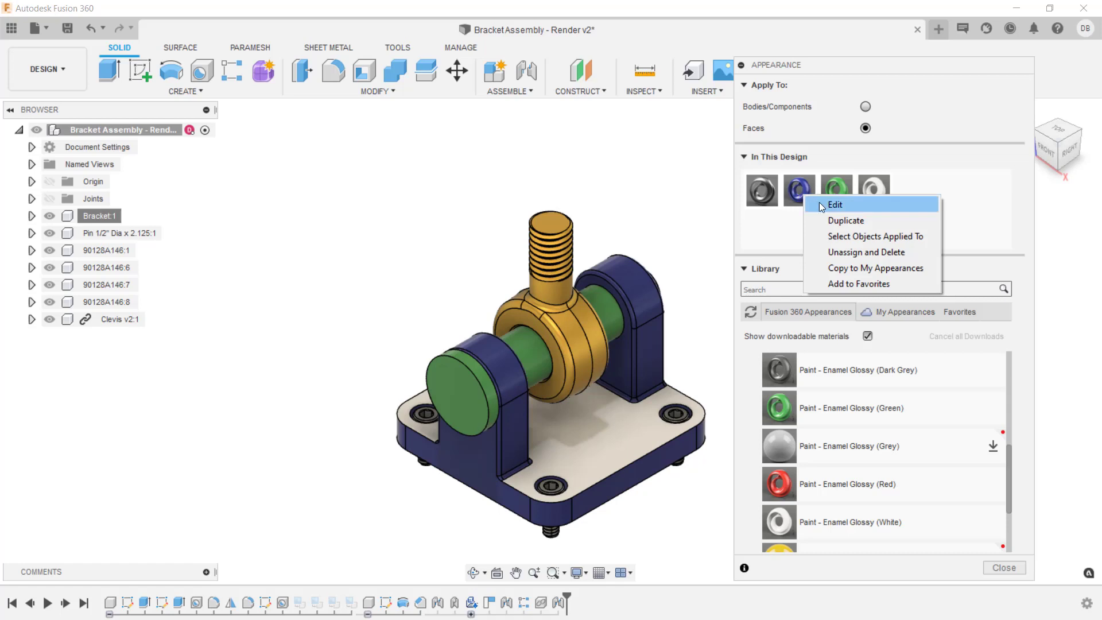
{"action": "left_click", "coordinate": [833, 206]}
{"action": "left_click", "coordinate": [590, 148]}
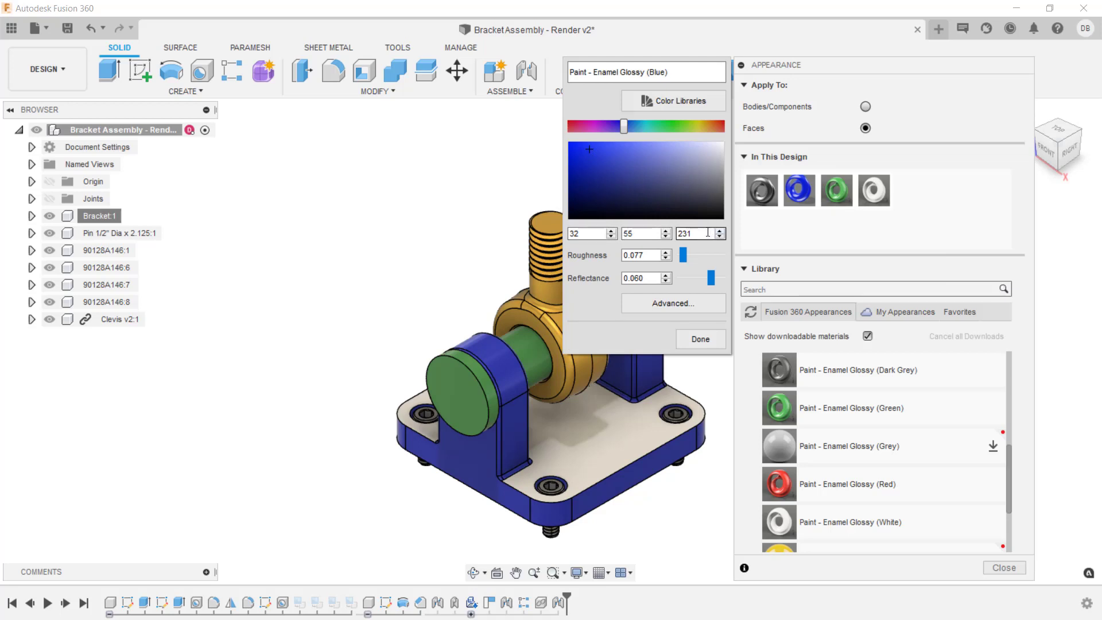
{"action": "left_click_drag", "start_coordinate": [669, 73], "coordinate": [559, 73]}
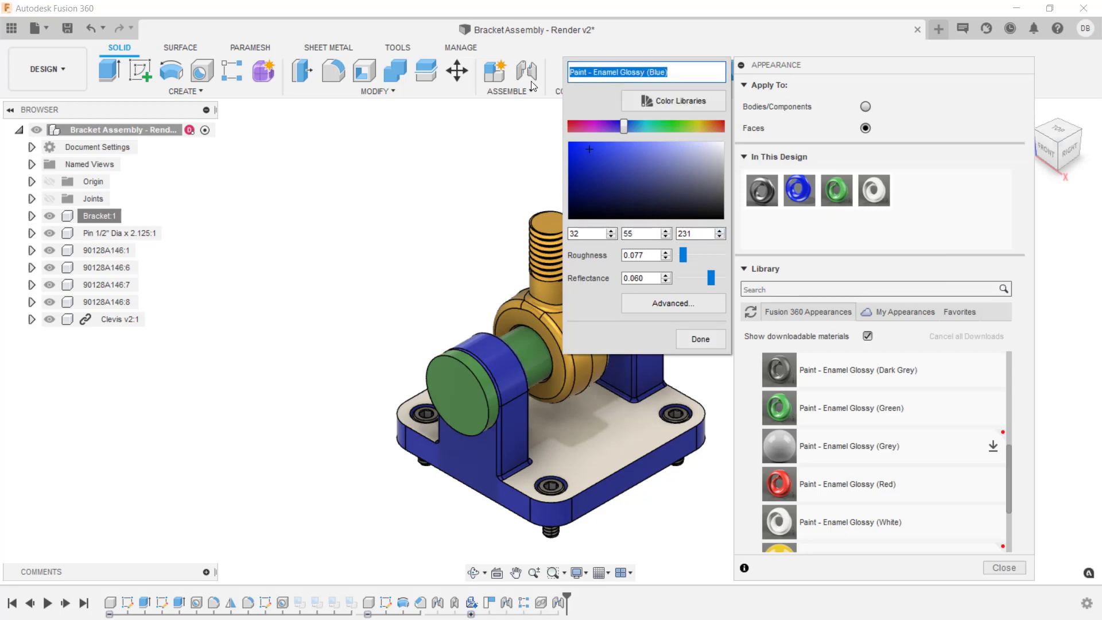
{"action": "type", "text": "My Blu"}
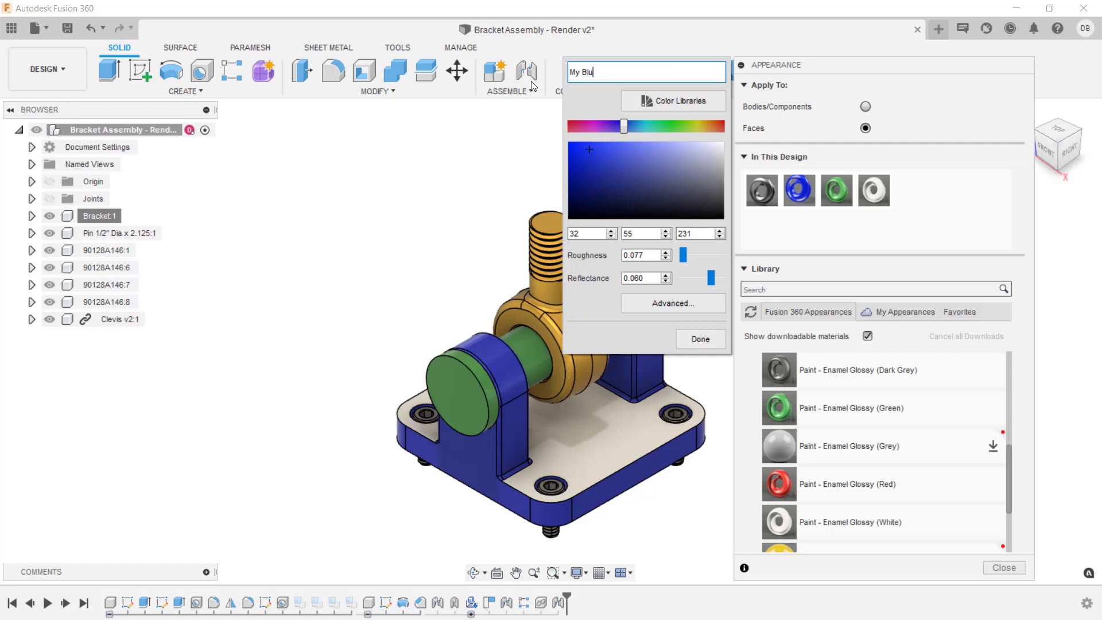
{"action": "type", "text": "e"}
{"action": "left_click", "coordinate": [701, 339]}
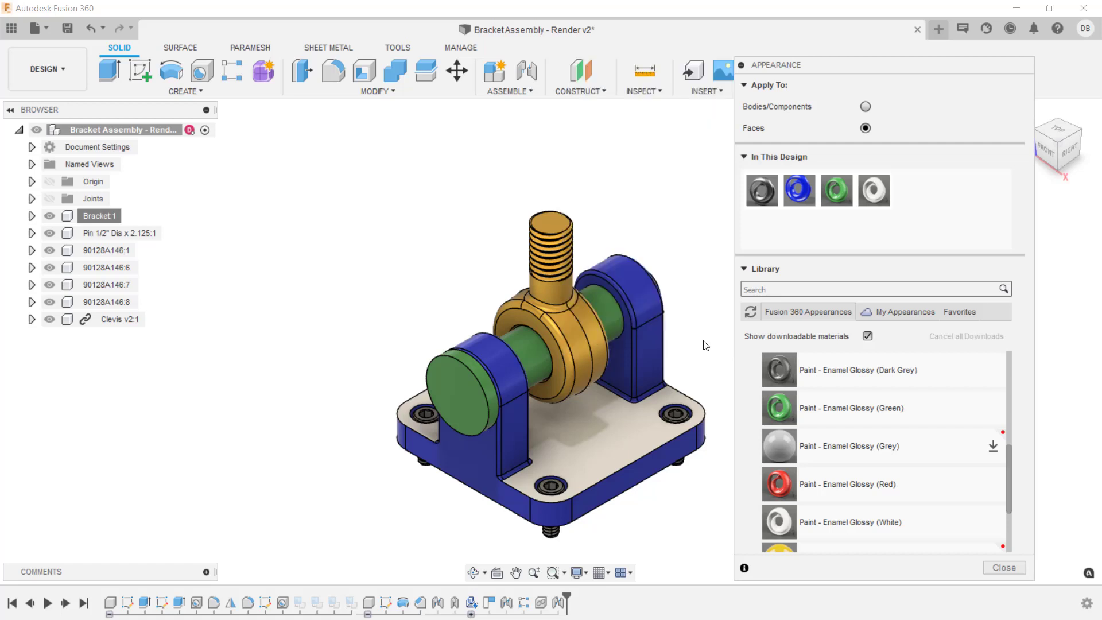
{"action": "left_click", "coordinate": [999, 568]}
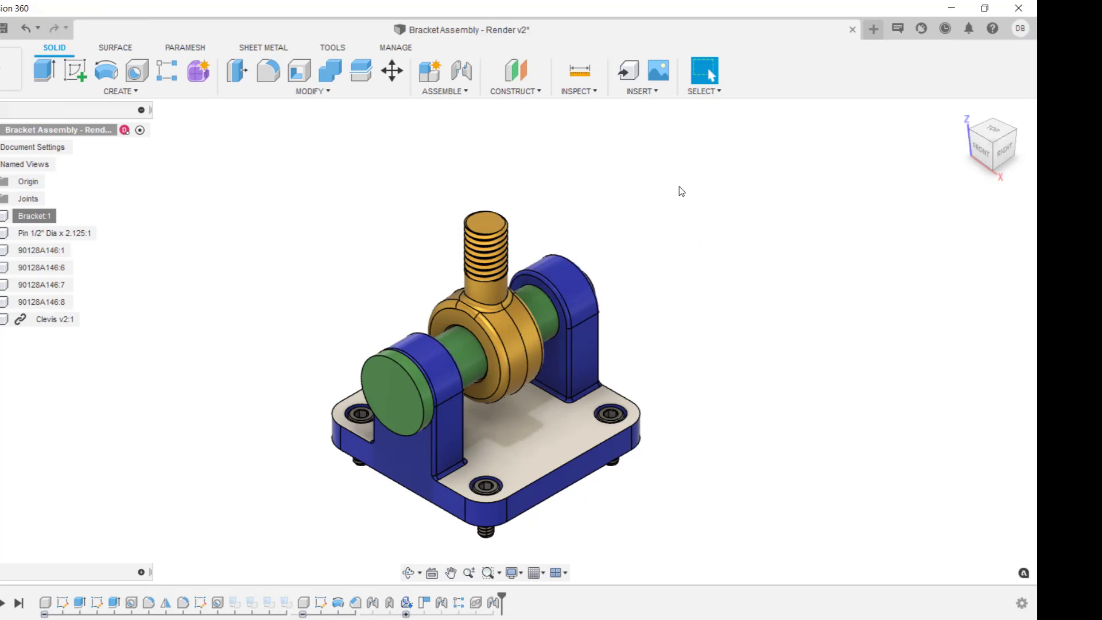
Insert the image autodesk logo black text.png from the Transitioning to Fusion 360 project as a decal on the base plate's white top face
{"action": "left_click", "coordinate": [643, 91]}
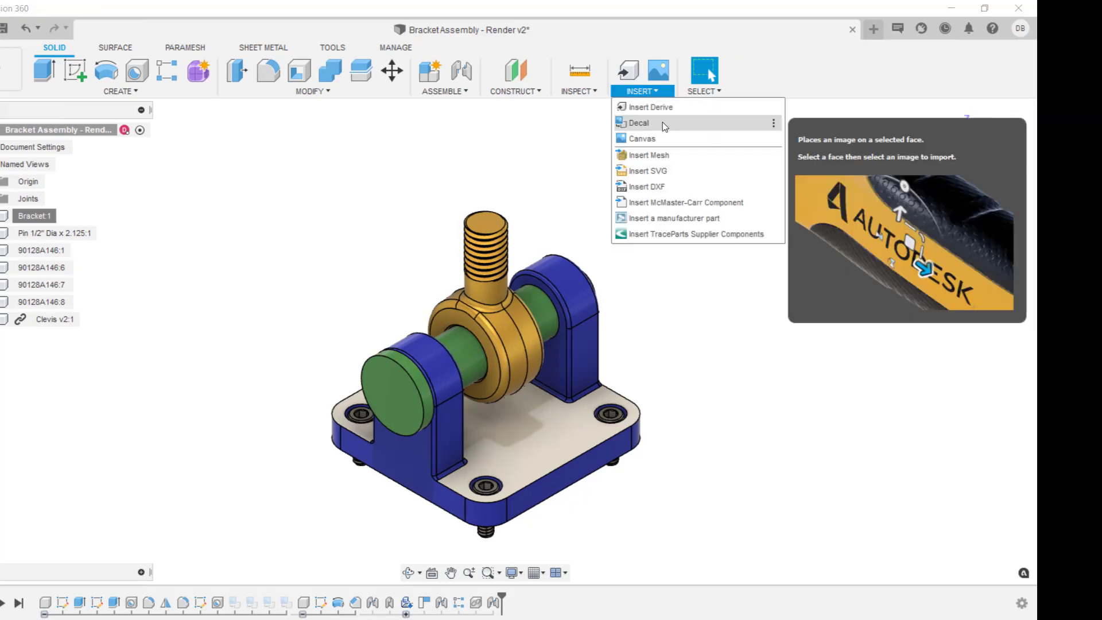
{"action": "left_click", "coordinate": [665, 124]}
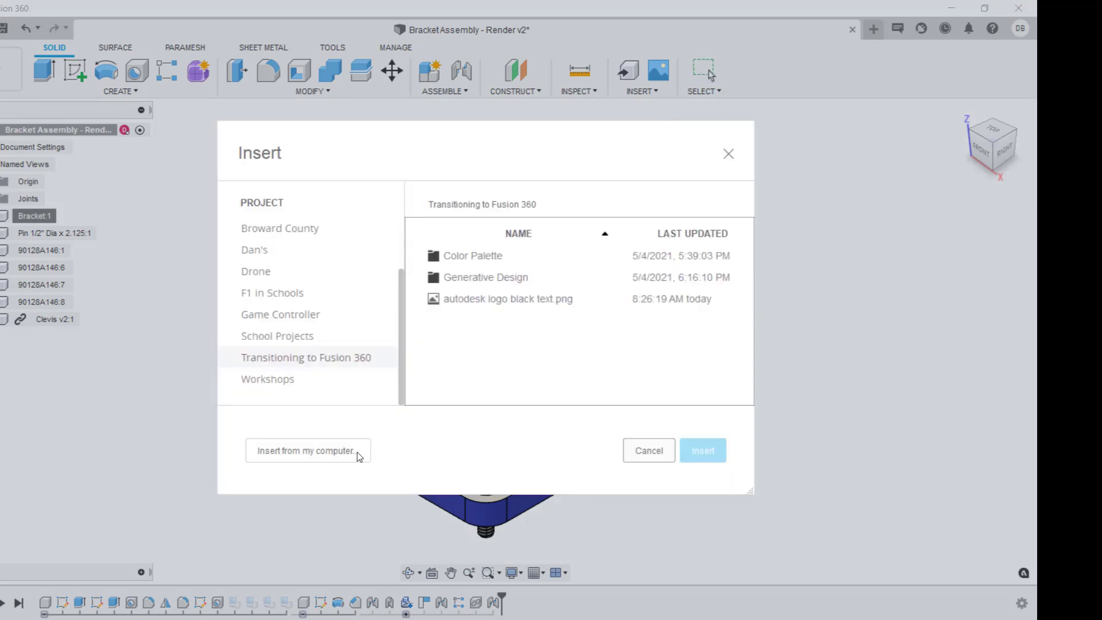
{"action": "double_click", "coordinate": [498, 301]}
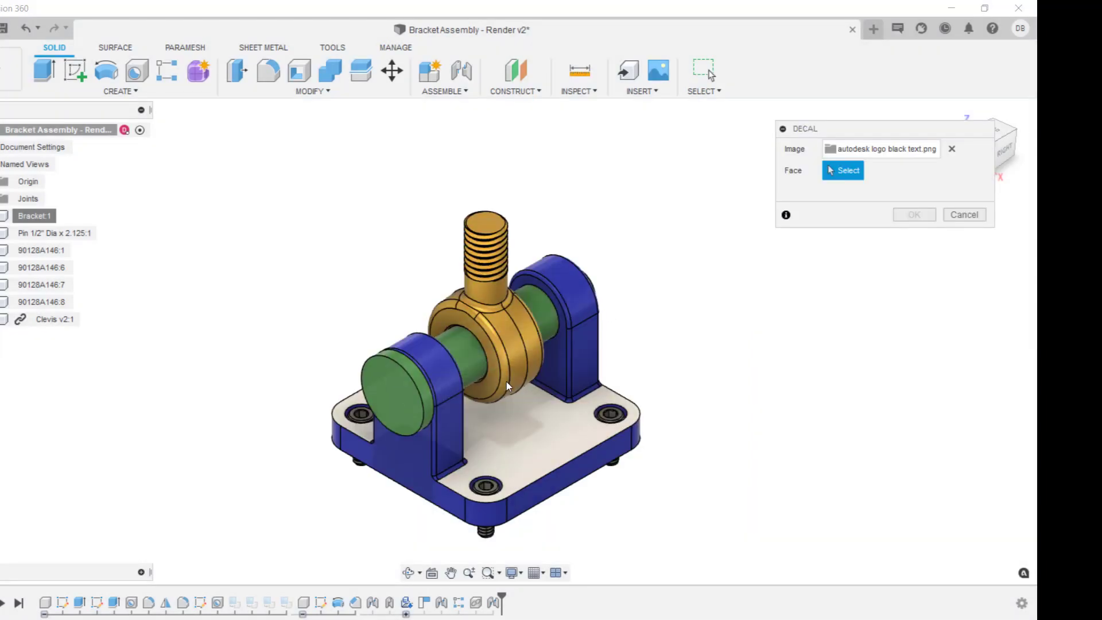
{"action": "left_click", "coordinate": [535, 444]}
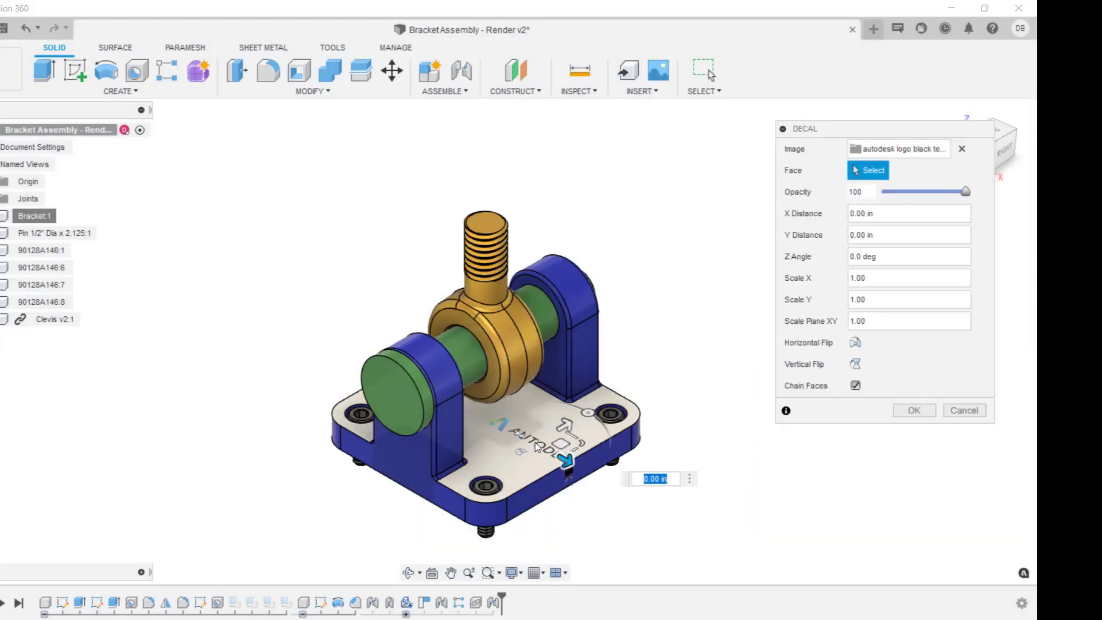
Turn and size the logo decal to run along the plate's front edge, shifting it about -0.059 in X and -0.034 in Y
{"action": "scroll", "coordinate": [537, 447], "scroll_direction": "up", "scroll_amount": 6}
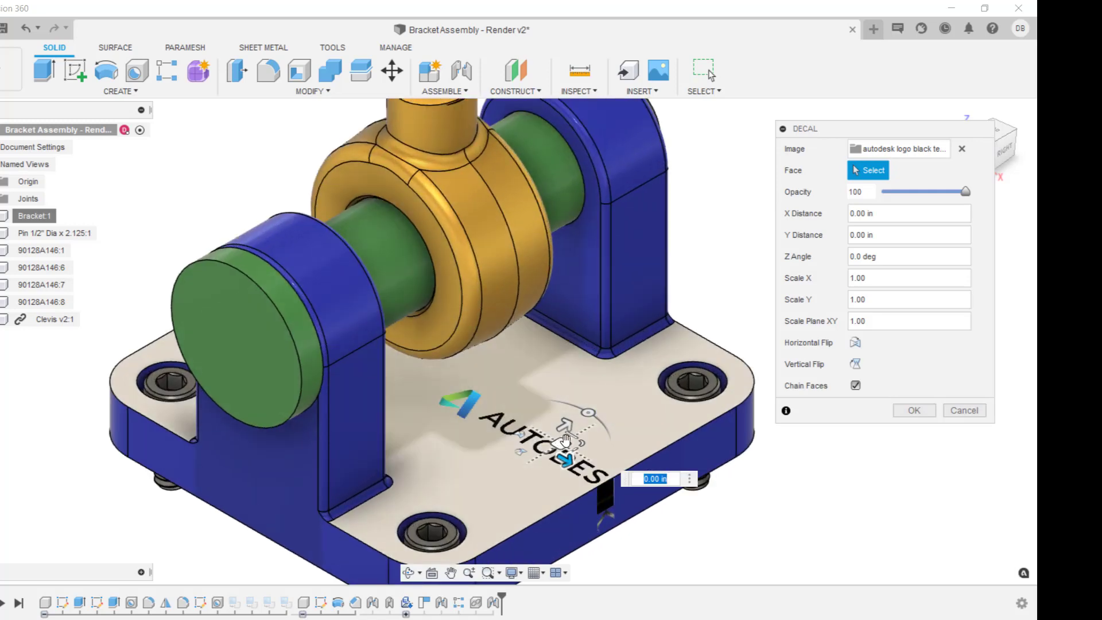
{"action": "mouse_move", "coordinate": [562, 444]}
{"action": "left_mouse_down"}
{"action": "mouse_move", "coordinate": [549, 382]}
{"action": "mouse_move", "coordinate": [617, 287]}
{"action": "mouse_move", "coordinate": [574, 264]}
{"action": "mouse_move", "coordinate": [433, 457]}
{"action": "mouse_move", "coordinate": [296, 455]}
{"action": "mouse_move", "coordinate": [273, 479]}
{"action": "mouse_move", "coordinate": [506, 404]}
{"action": "mouse_move", "coordinate": [598, 442]}
{"action": "mouse_move", "coordinate": [574, 450]}
{"action": "mouse_move", "coordinate": [574, 384]}
{"action": "mouse_move", "coordinate": [546, 369]}
{"action": "mouse_move", "coordinate": [477, 374]}
{"action": "mouse_move", "coordinate": [486, 401]}
{"action": "mouse_move", "coordinate": [513, 406]}
{"action": "mouse_move", "coordinate": [514, 382]}
{"action": "mouse_move", "coordinate": [525, 408]}
{"action": "mouse_move", "coordinate": [566, 426]}
{"action": "left_mouse_up"}
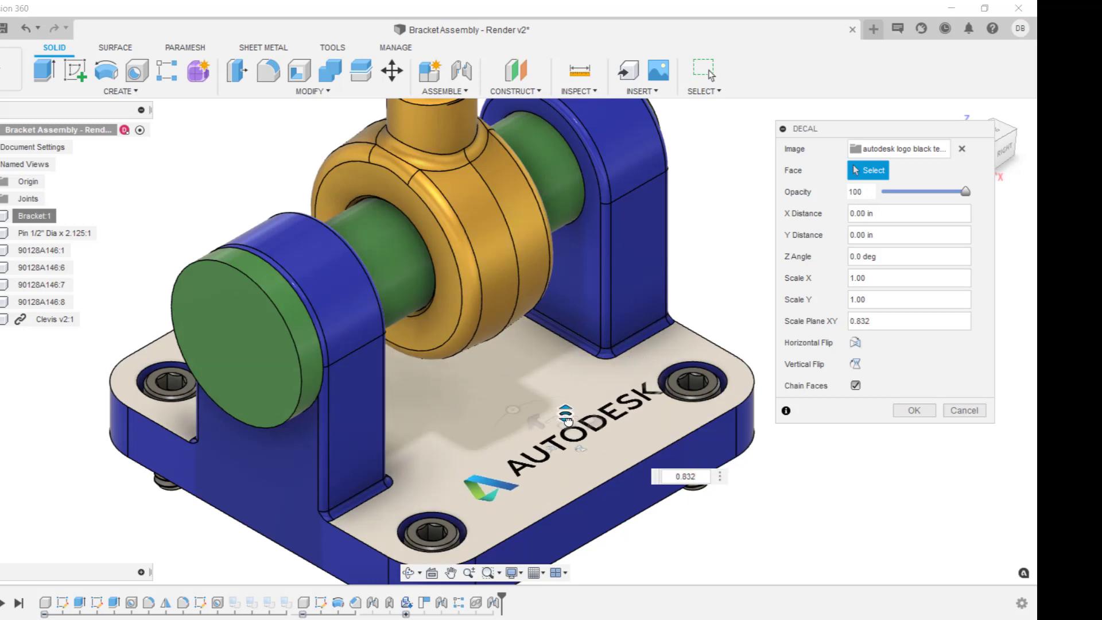
{"action": "left_click_drag", "start_coordinate": [568, 424], "coordinate": [563, 434]}
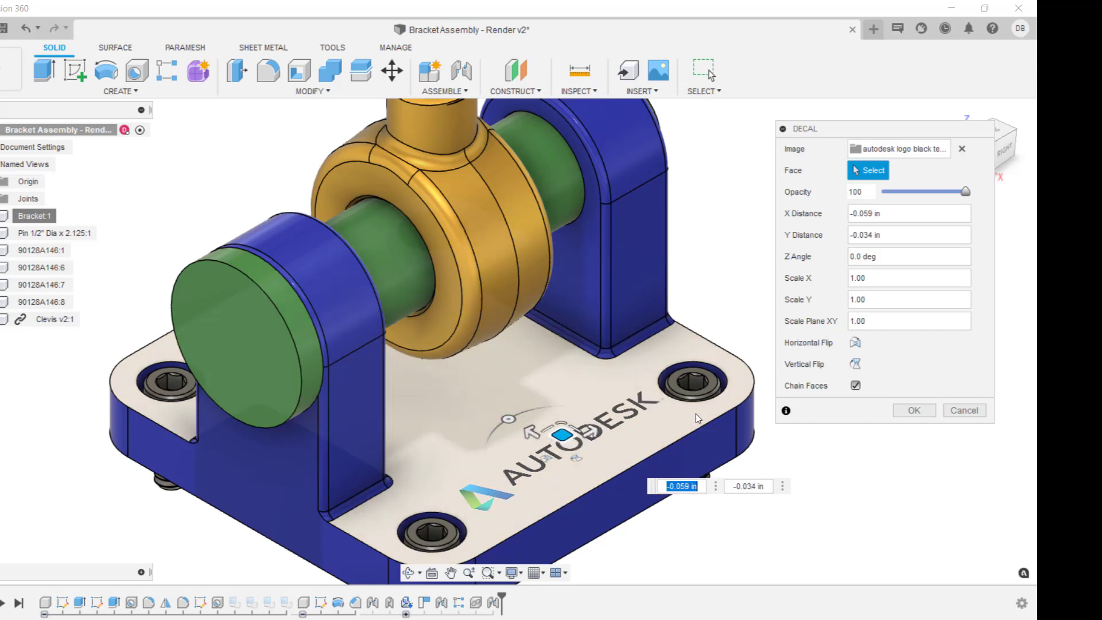
{"action": "left_click", "coordinate": [912, 411]}
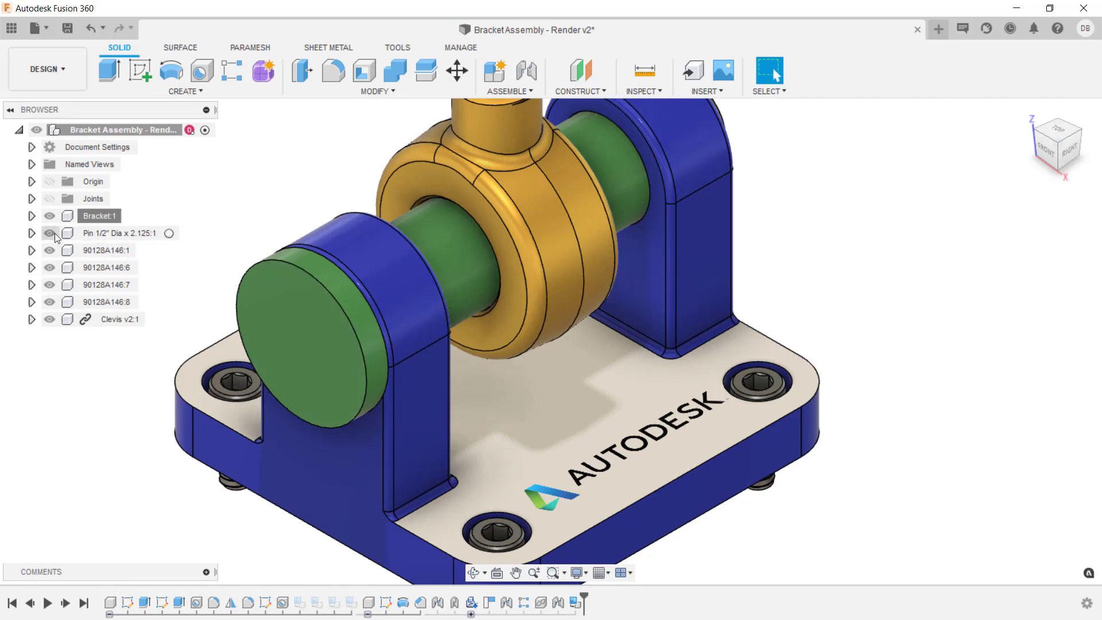
Edit the autodesk logo black text decal under the bracket, moving it about 0.021 in along X and 0.079 in along Y
{"action": "left_click", "coordinate": [31, 215]}
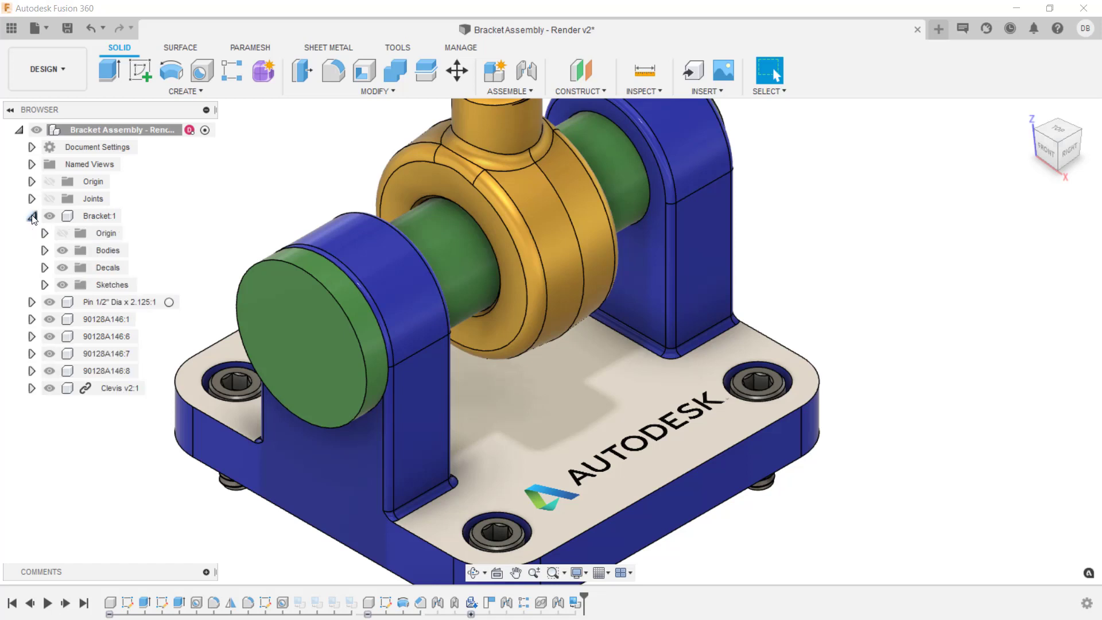
{"action": "left_click", "coordinate": [44, 267]}
{"action": "left_click", "coordinate": [135, 285]}
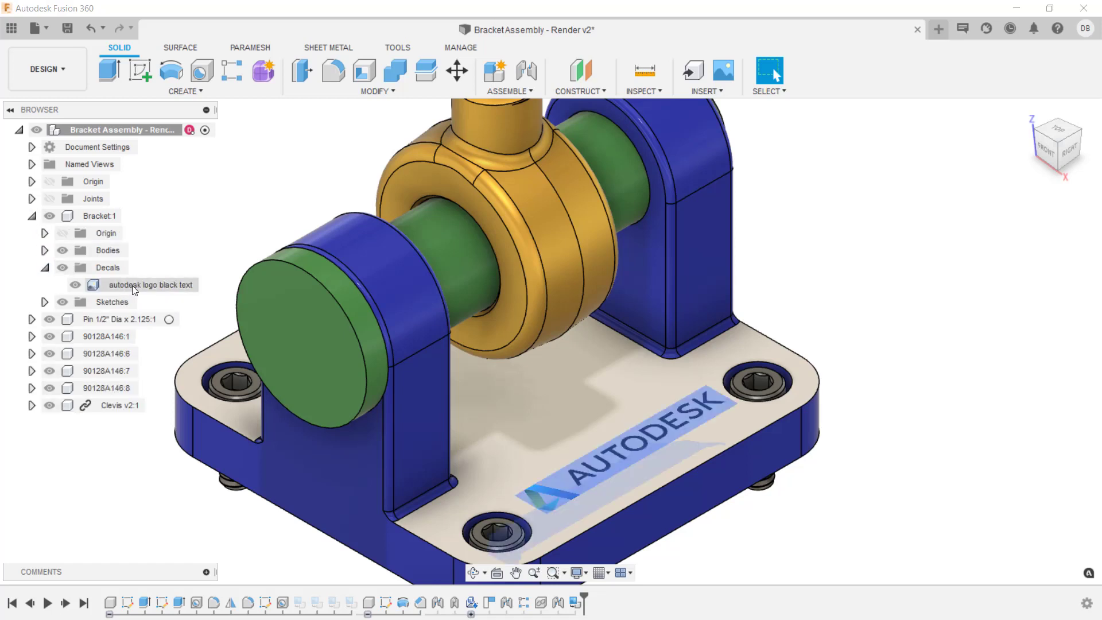
{"action": "right_click", "coordinate": [137, 288]}
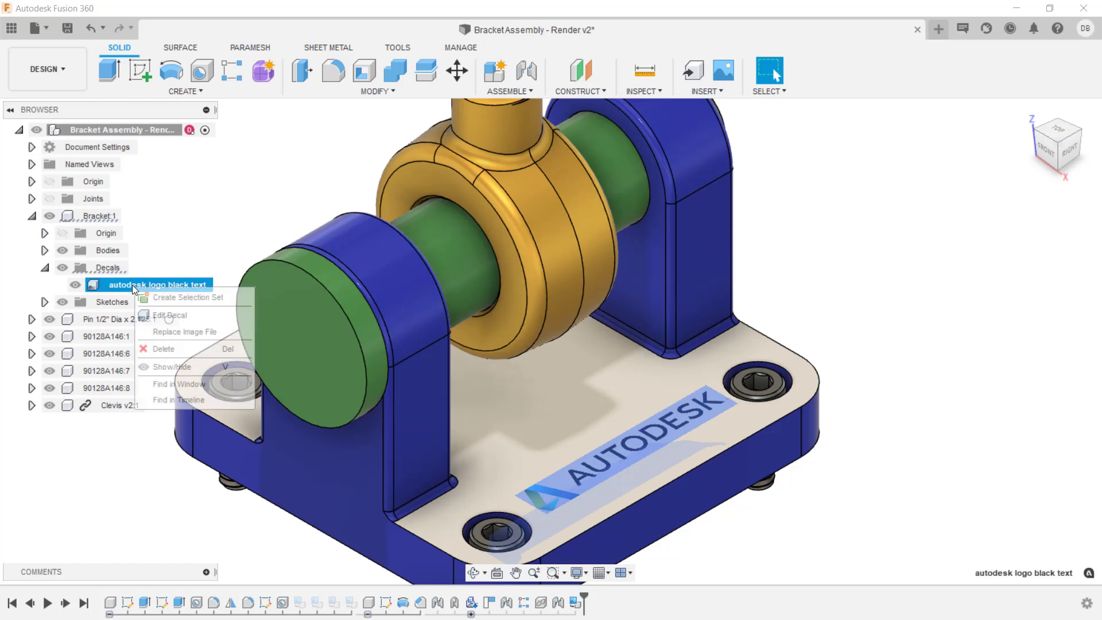
{"action": "left_click", "coordinate": [187, 315]}
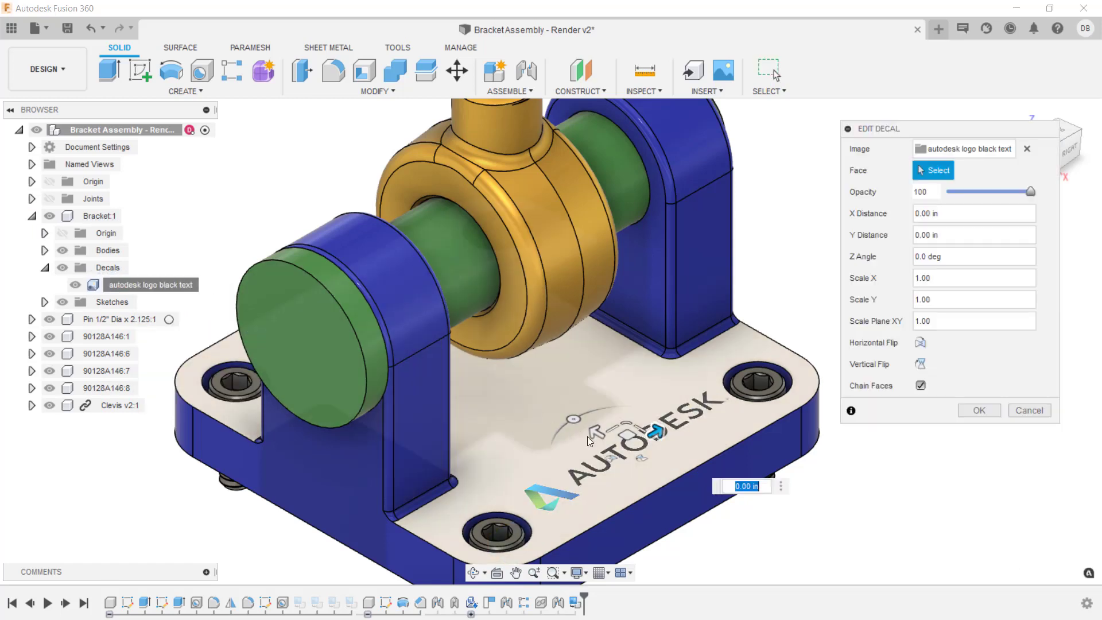
{"action": "left_click_drag", "start_coordinate": [624, 432], "coordinate": [616, 423]}
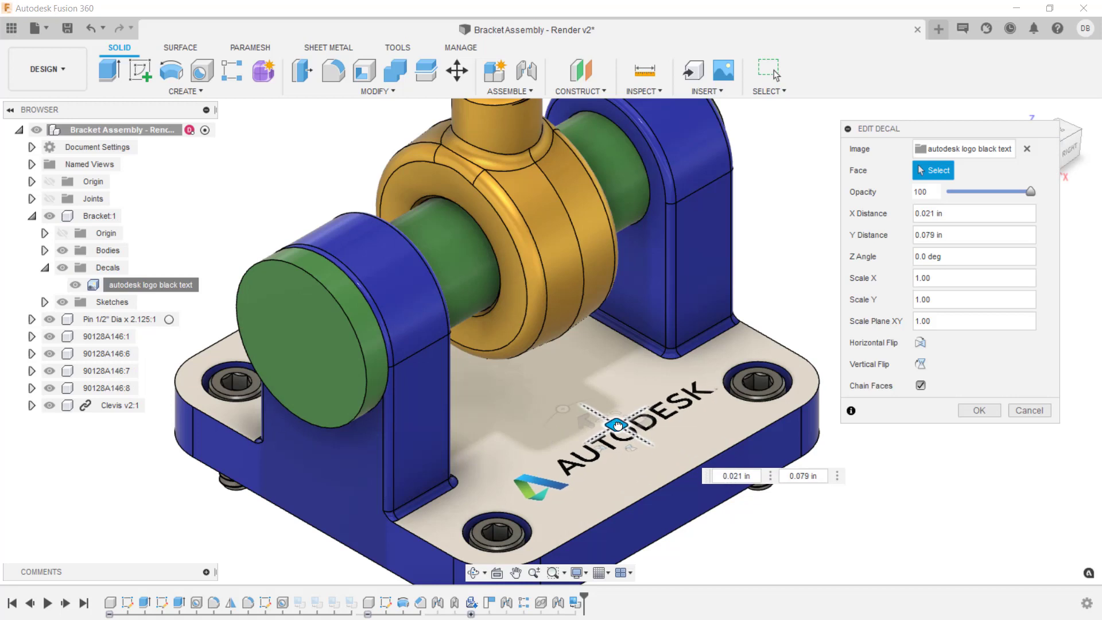
{"action": "left_click", "coordinate": [978, 410]}
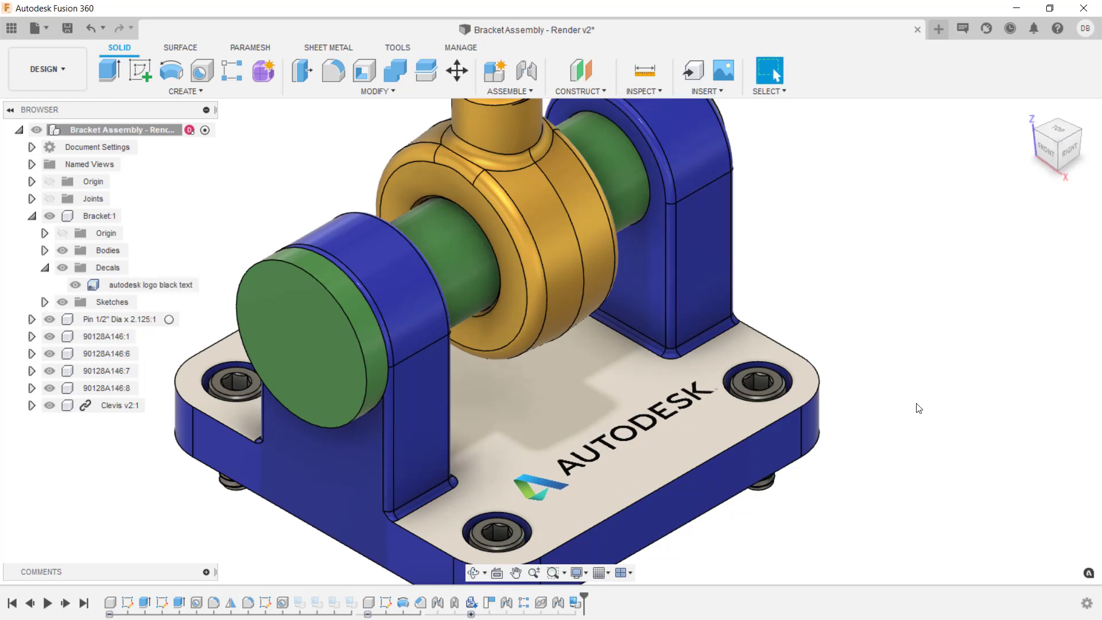
Switch the bracket assembly from the Design workspace to the Render workspace
{"action": "left_click", "coordinate": [61, 68]}
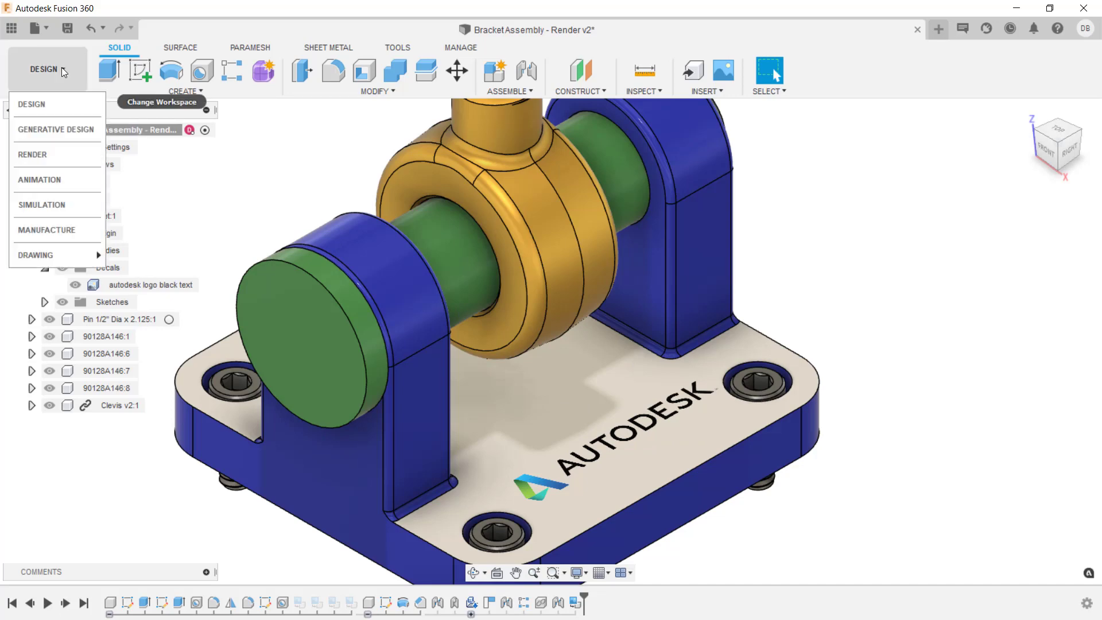
{"action": "left_click", "coordinate": [57, 154]}
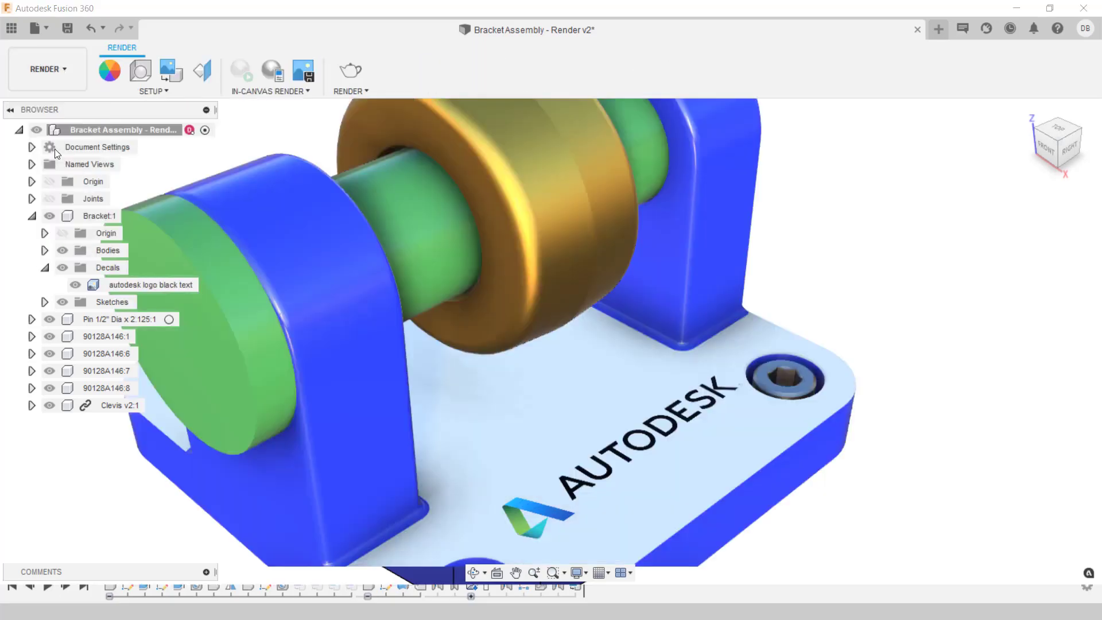
{"action": "scroll", "coordinate": [466, 379], "scroll_direction": "down", "scroll_amount": 3}
{"action": "scroll", "coordinate": [467, 377], "scroll_direction": "down", "scroll_amount": 3}
{"action": "middle_click_drag", "start_coordinate": [478, 379], "coordinate": [593, 366]}
{"action": "scroll", "coordinate": [592, 358], "scroll_direction": "up", "scroll_amount": 1}
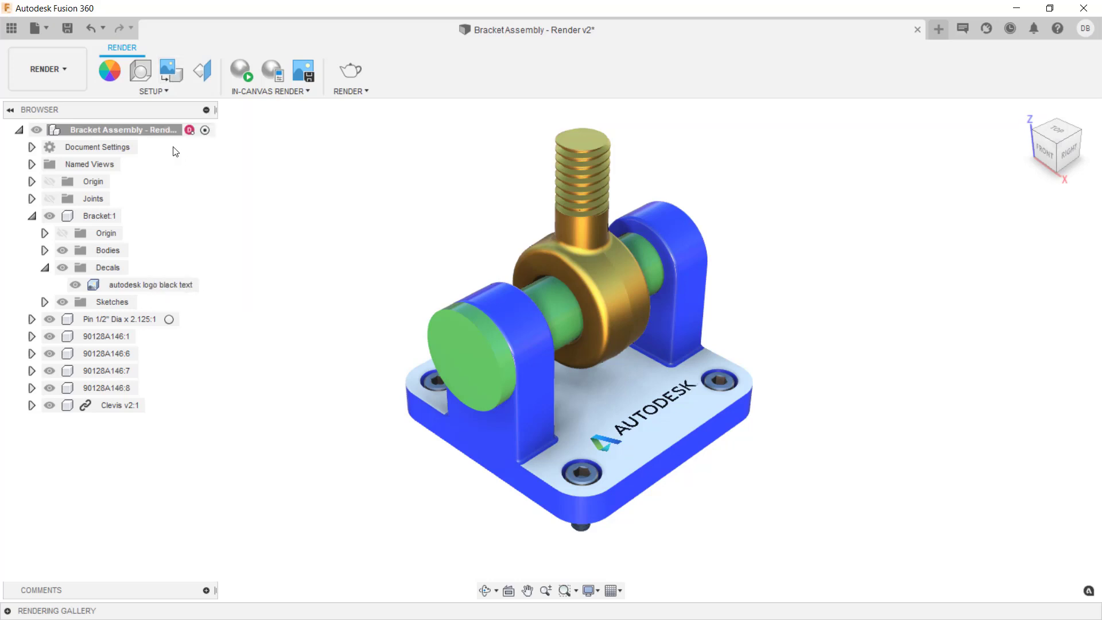
In the scene settings, set the environment brightness to 20000 lx and the solid background color to RGB 224, 192, 192
{"action": "left_click", "coordinate": [141, 70]}
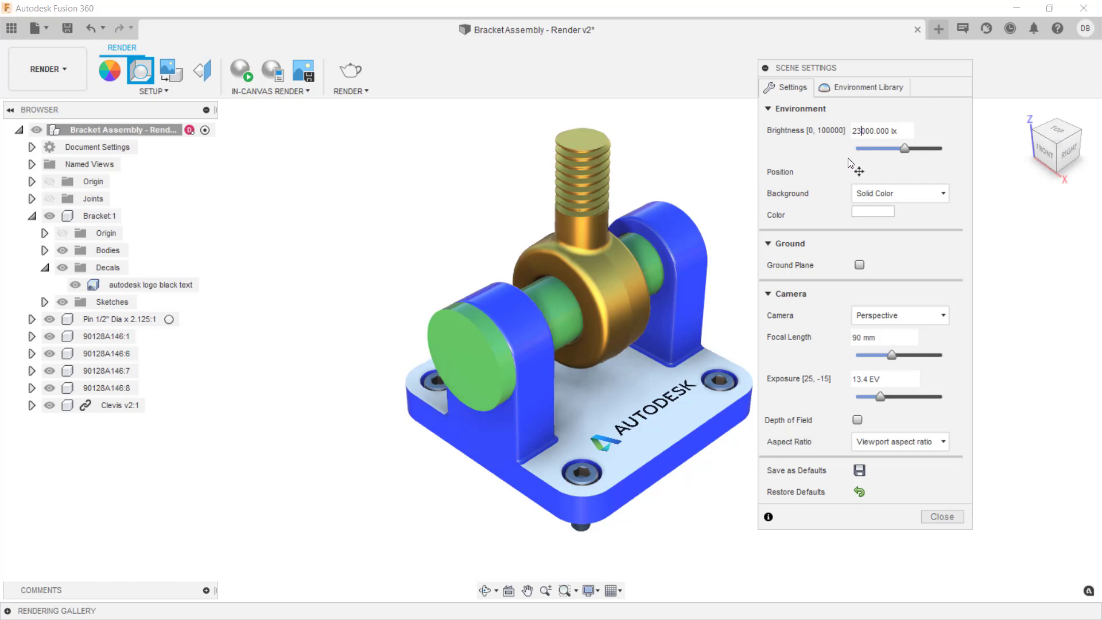
{"action": "key", "text": "BackSpace"}
{"action": "type", "text": "0"}
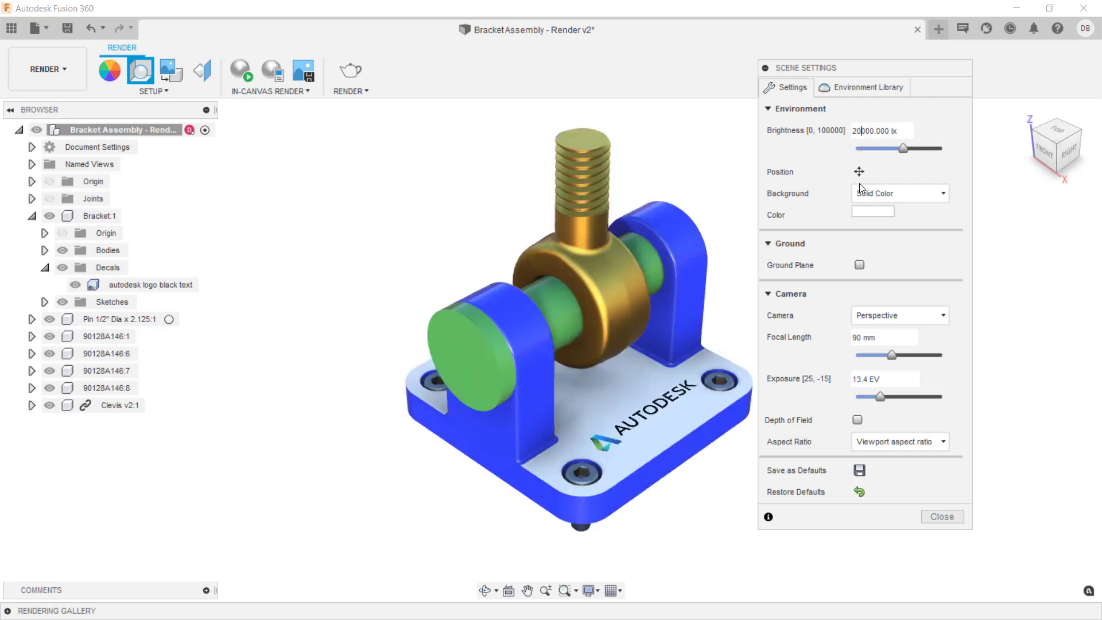
{"action": "left_click", "coordinate": [871, 217]}
{"action": "left_click", "coordinate": [727, 101]}
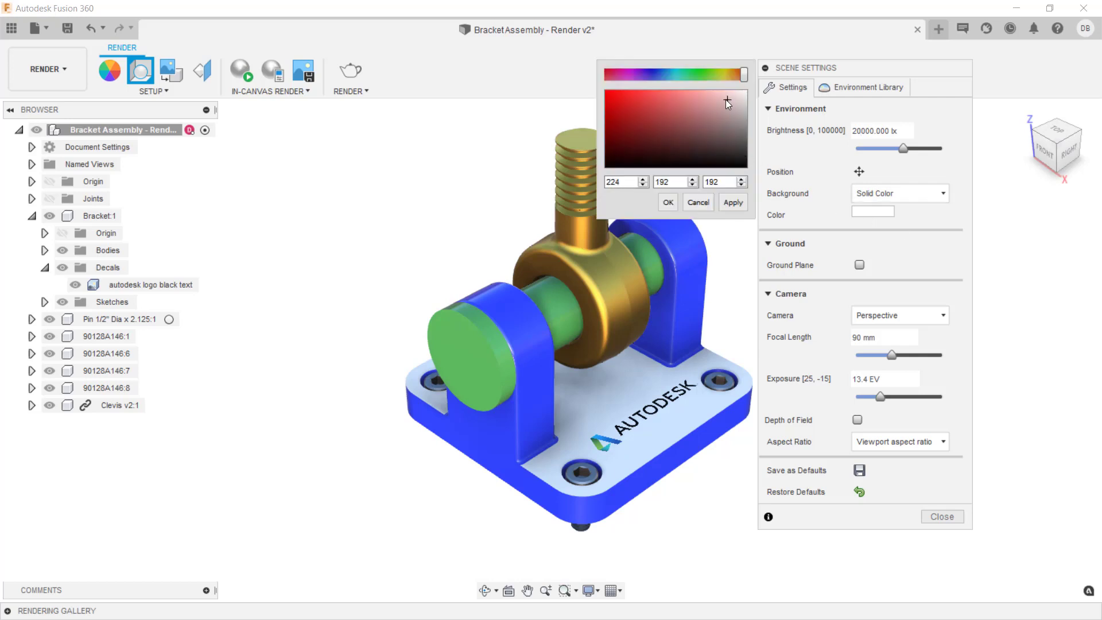
{"action": "left_click", "coordinate": [669, 202]}
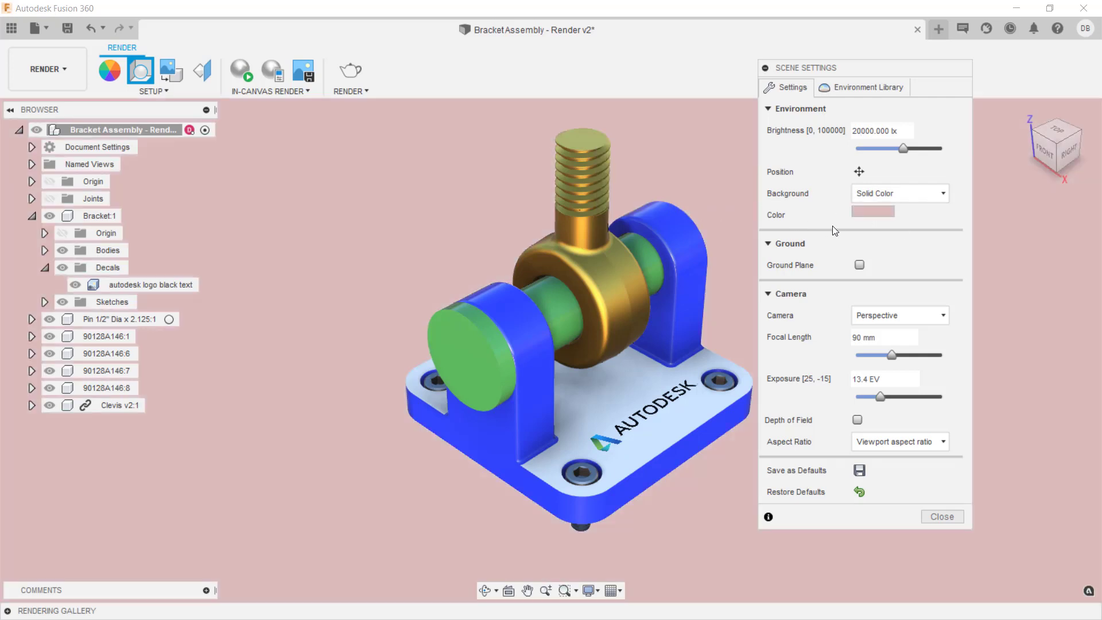
Enable the ground plane with flattened ground and reflections, and set the camera to Perspective with a 90 mm focal length
{"action": "left_click", "coordinate": [861, 264]}
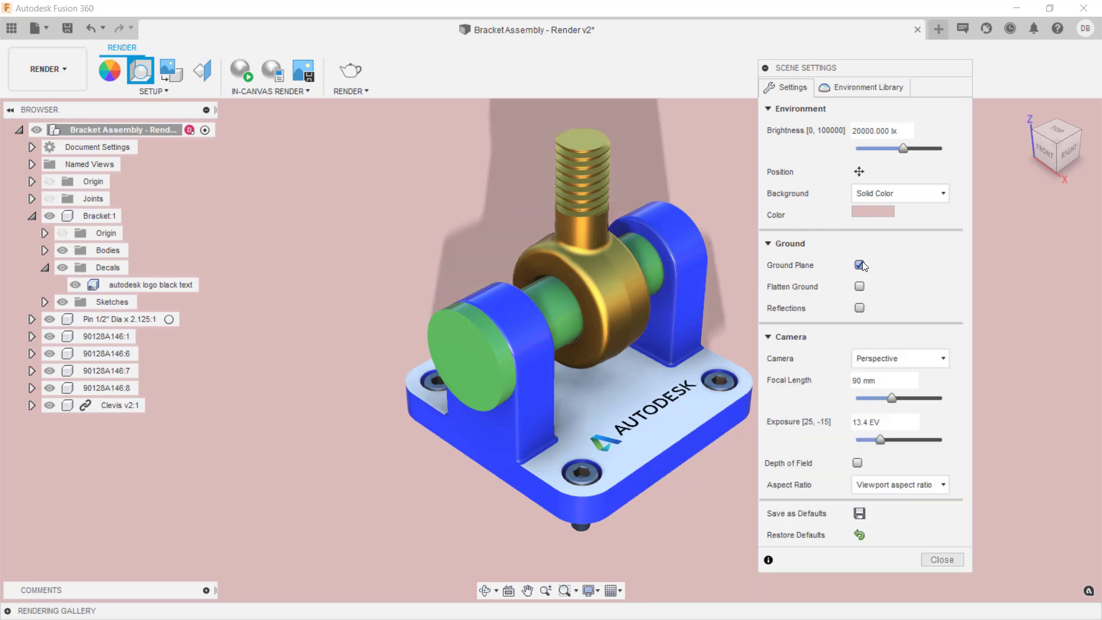
{"action": "left_click", "coordinate": [860, 287]}
{"action": "left_click", "coordinate": [860, 308]}
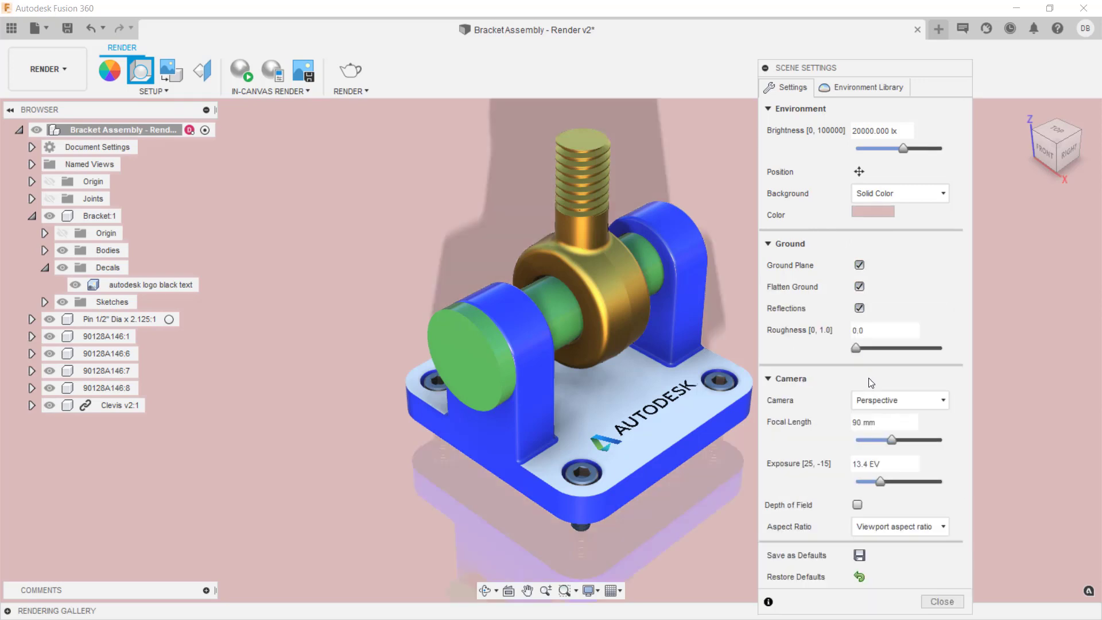
{"action": "left_click", "coordinate": [887, 399]}
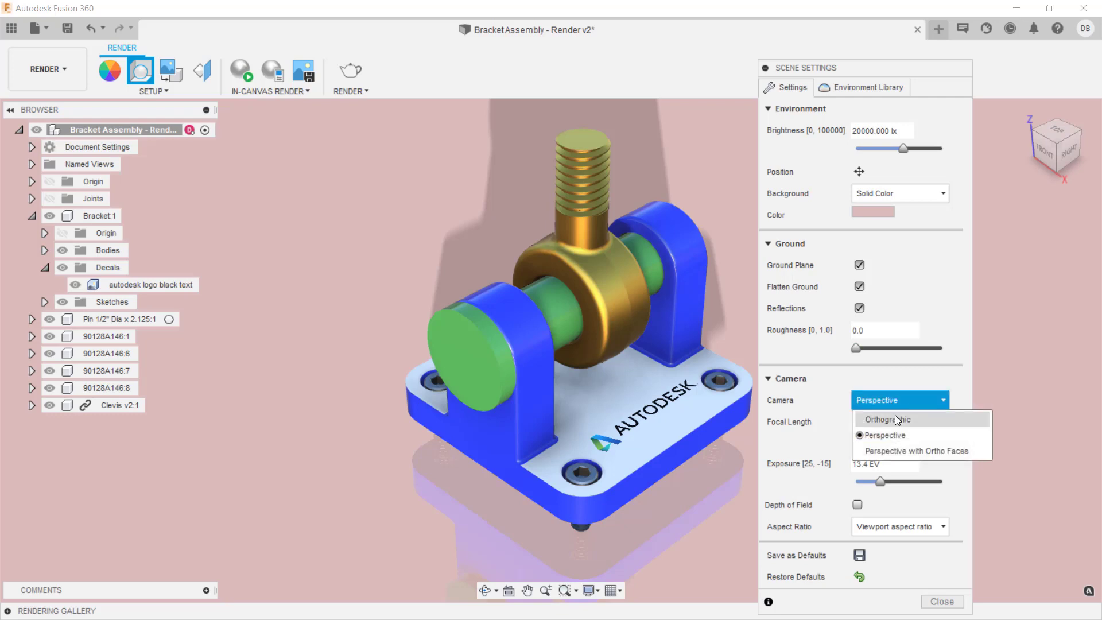
{"action": "left_click", "coordinate": [897, 438]}
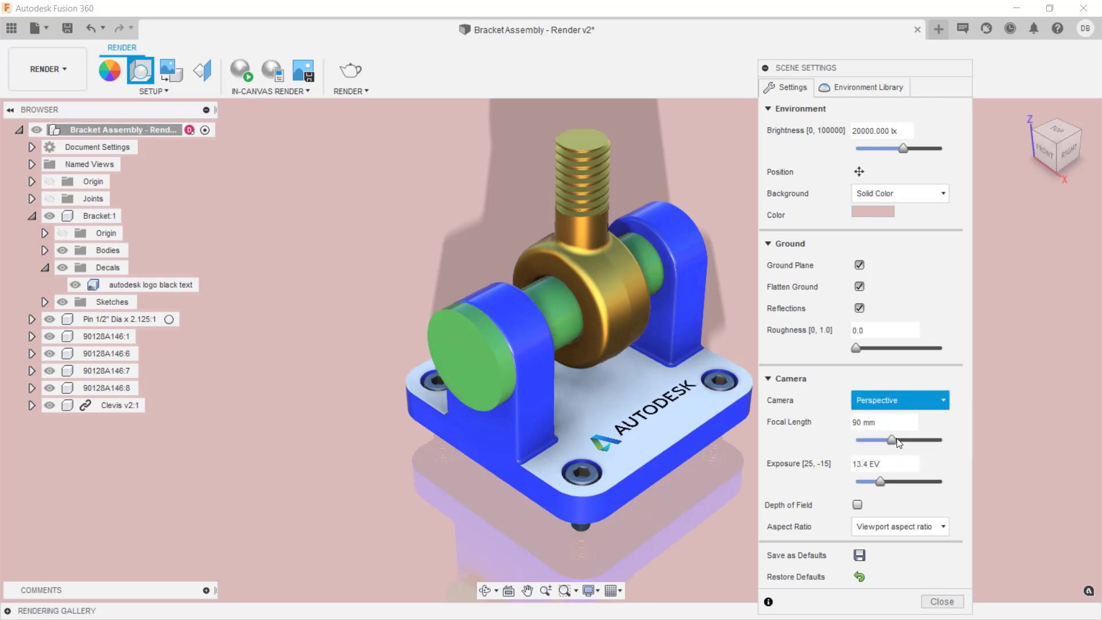
{"action": "mouse_move", "coordinate": [892, 445]}
{"action": "left_mouse_down"}
{"action": "mouse_move", "coordinate": [916, 441]}
{"action": "mouse_move", "coordinate": [892, 440]}
{"action": "left_mouse_up"}
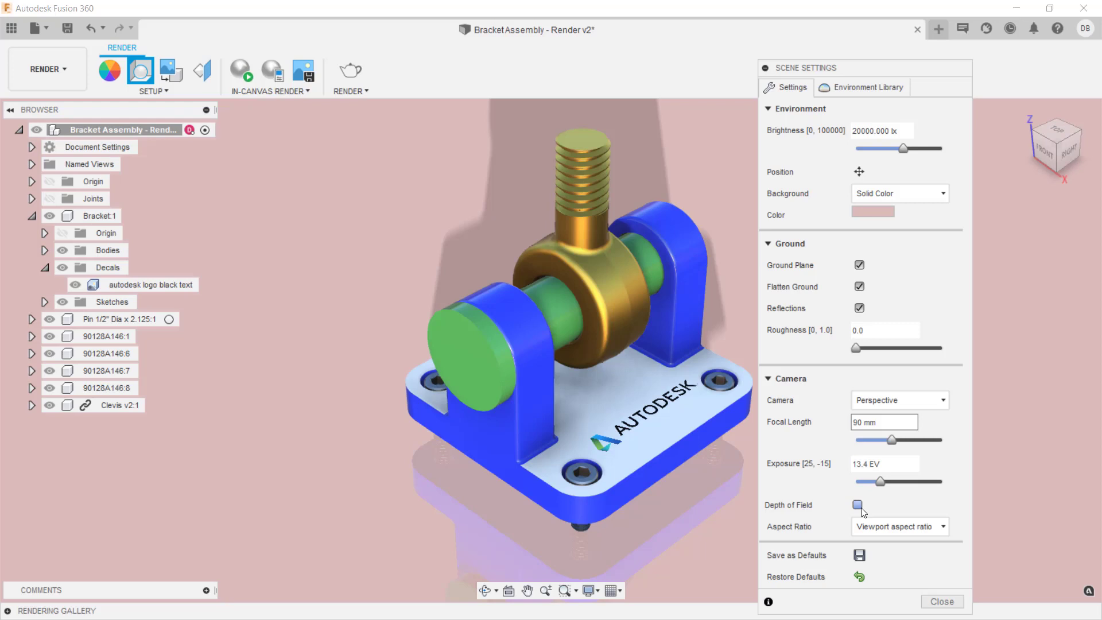
Switch the scene background to Environment and apply the Dry lake bed environment from the Fusion 360 library
{"action": "left_click", "coordinate": [904, 195]}
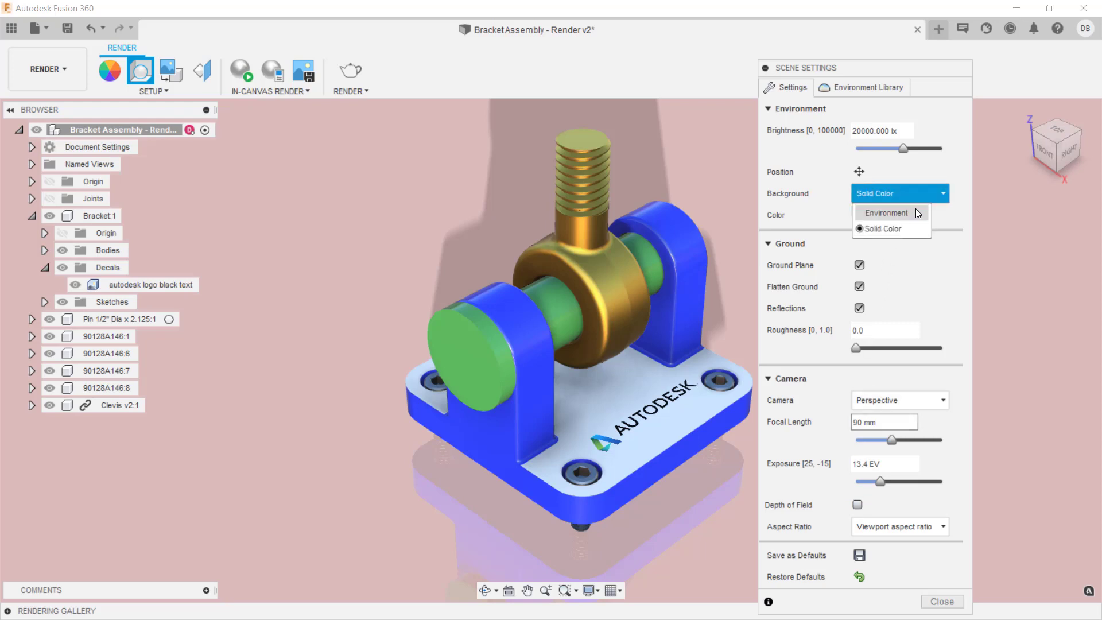
{"action": "left_click", "coordinate": [916, 211]}
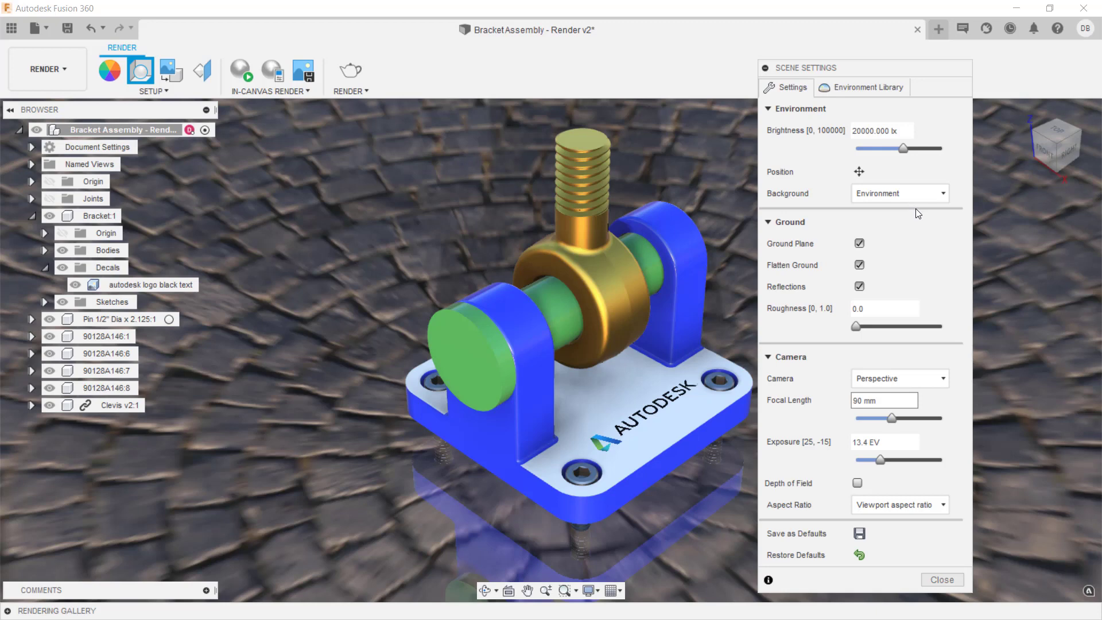
{"action": "left_click", "coordinate": [884, 87]}
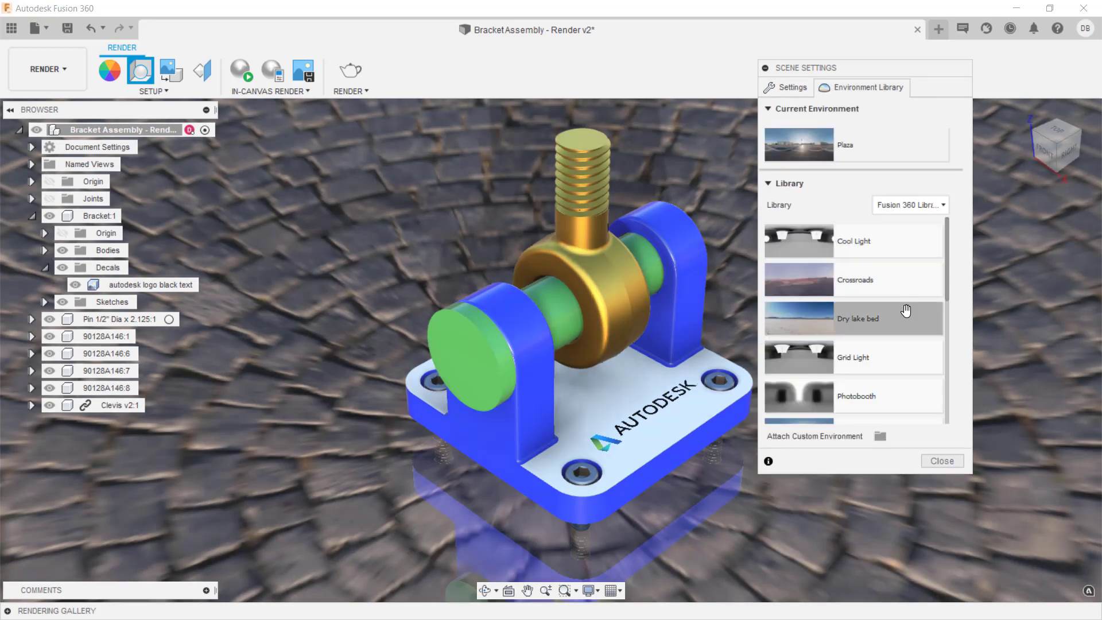
{"action": "left_click_drag", "start_coordinate": [414, 220], "coordinate": [367, 227]}
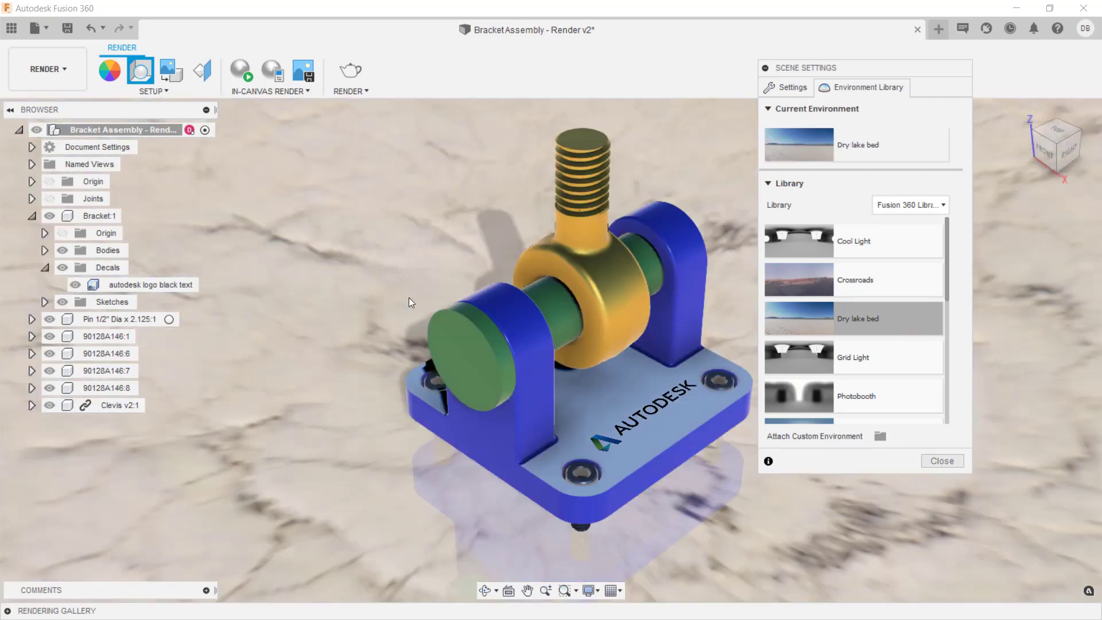
{"action": "middle_click_drag", "start_coordinate": [484, 418], "coordinate": [492, 383], "text": "shift"}
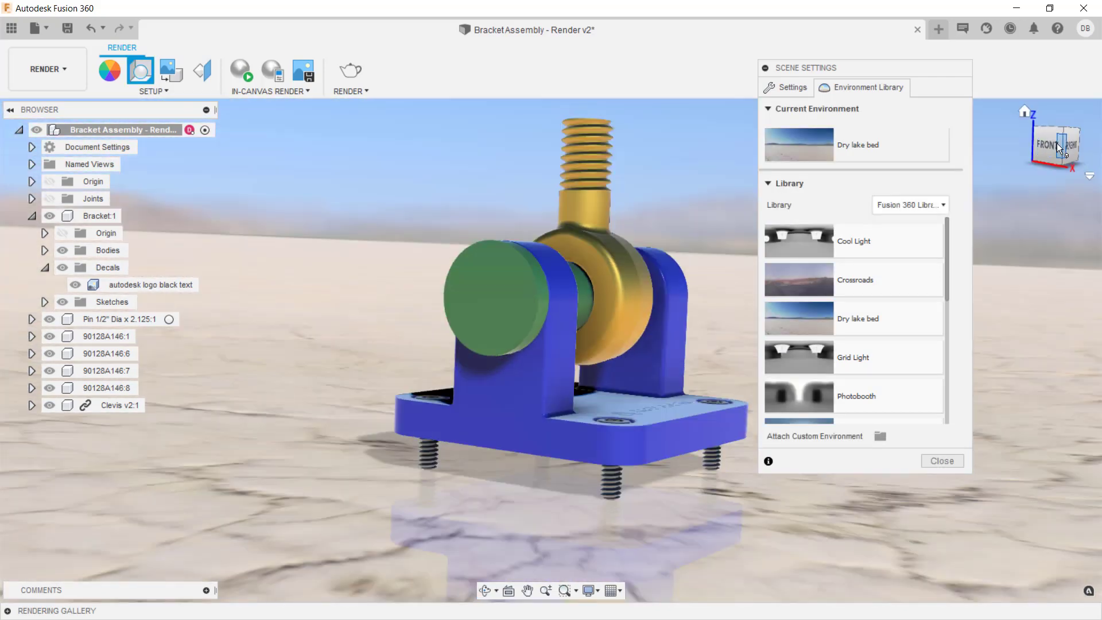
{"action": "left_click", "coordinate": [1059, 143]}
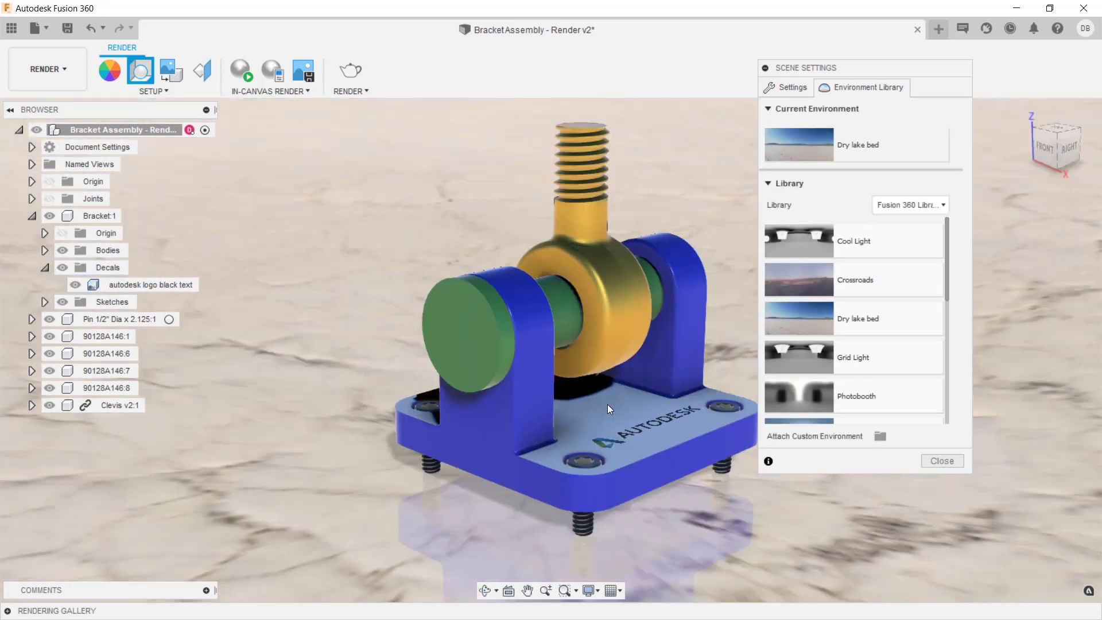
Reposition the environment by about -0.064 in and -0.643 in across the ground plane, and close the scene settings
{"action": "left_click", "coordinate": [796, 92]}
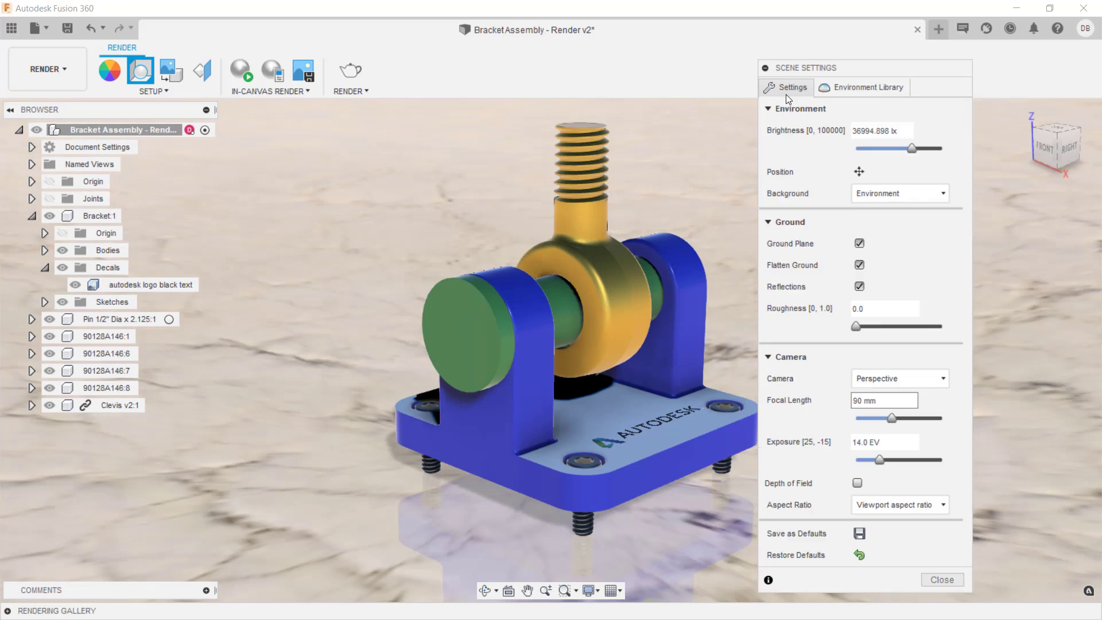
{"action": "left_click", "coordinate": [861, 171]}
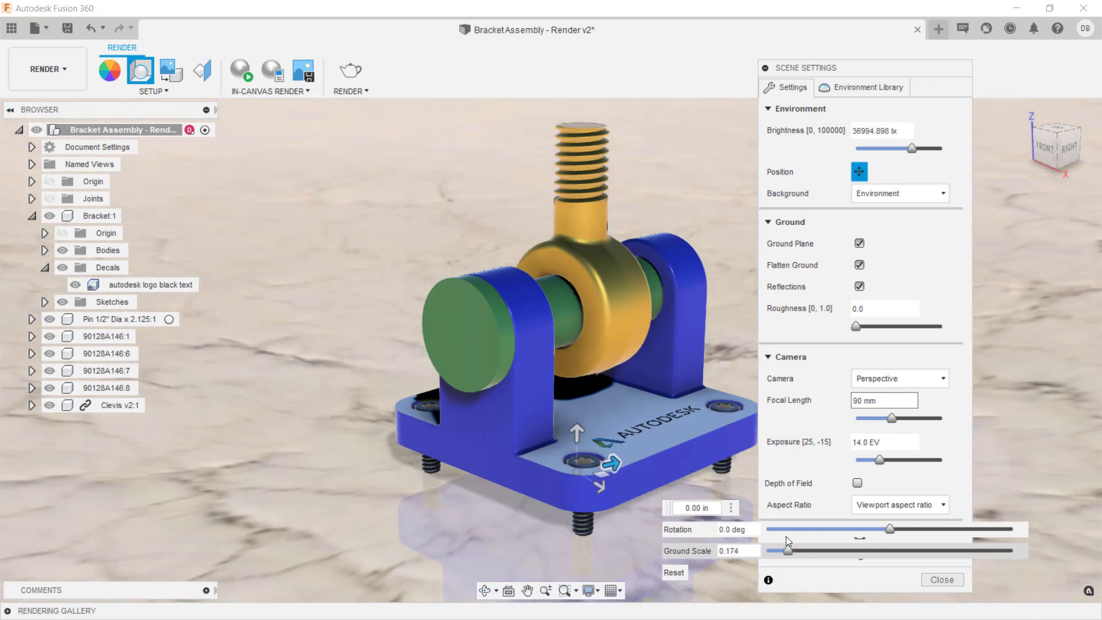
{"action": "left_click_drag", "start_coordinate": [589, 468], "coordinate": [550, 447]}
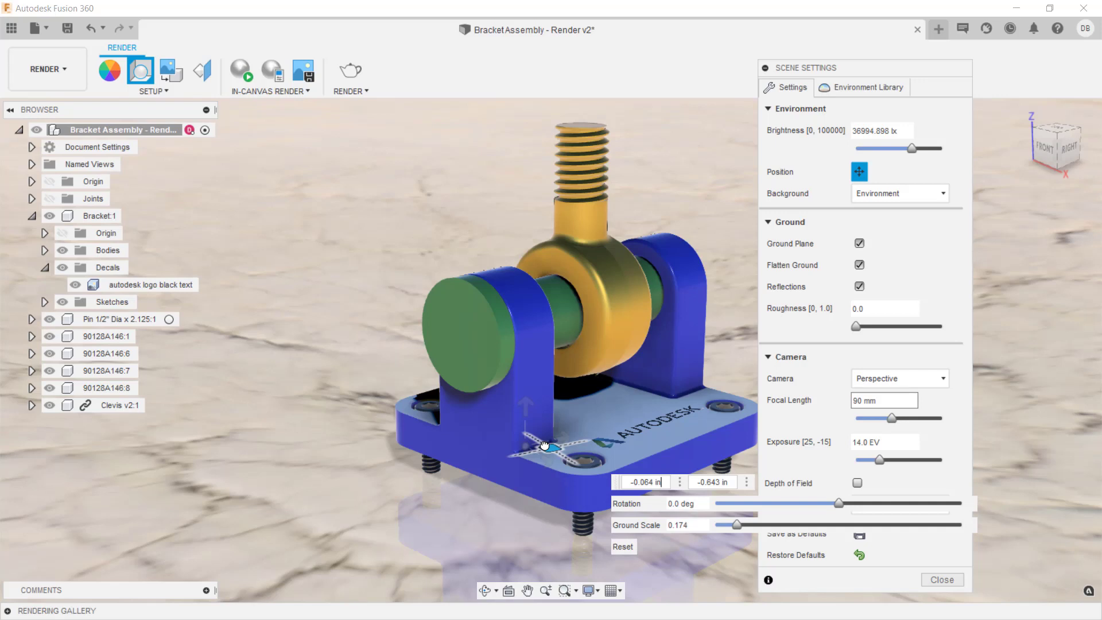
{"action": "left_click", "coordinate": [860, 172]}
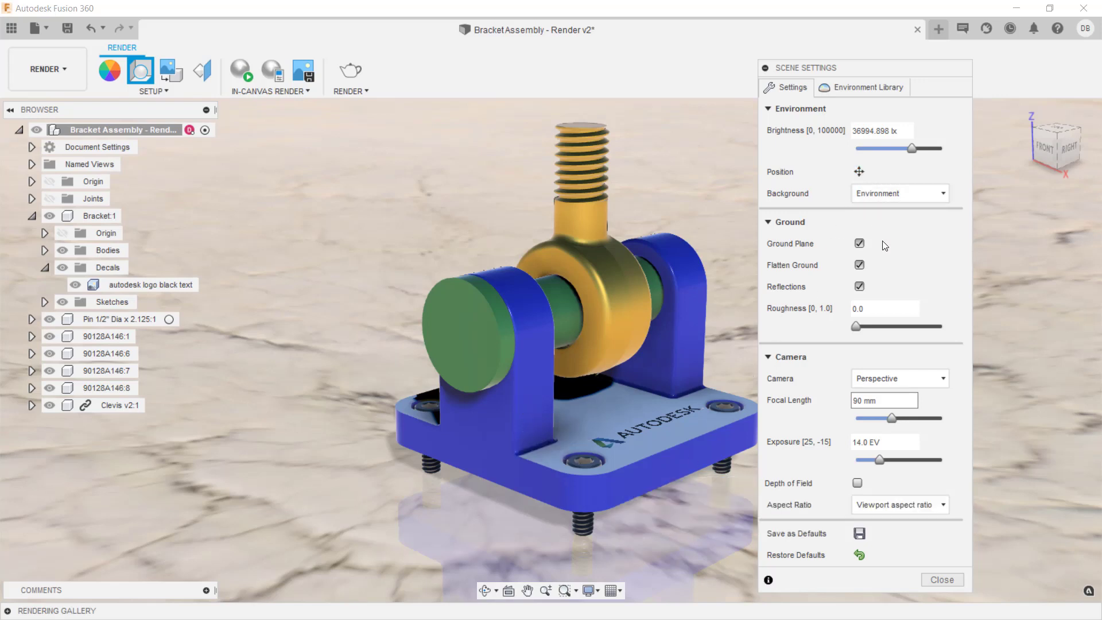
{"action": "left_click", "coordinate": [942, 579]}
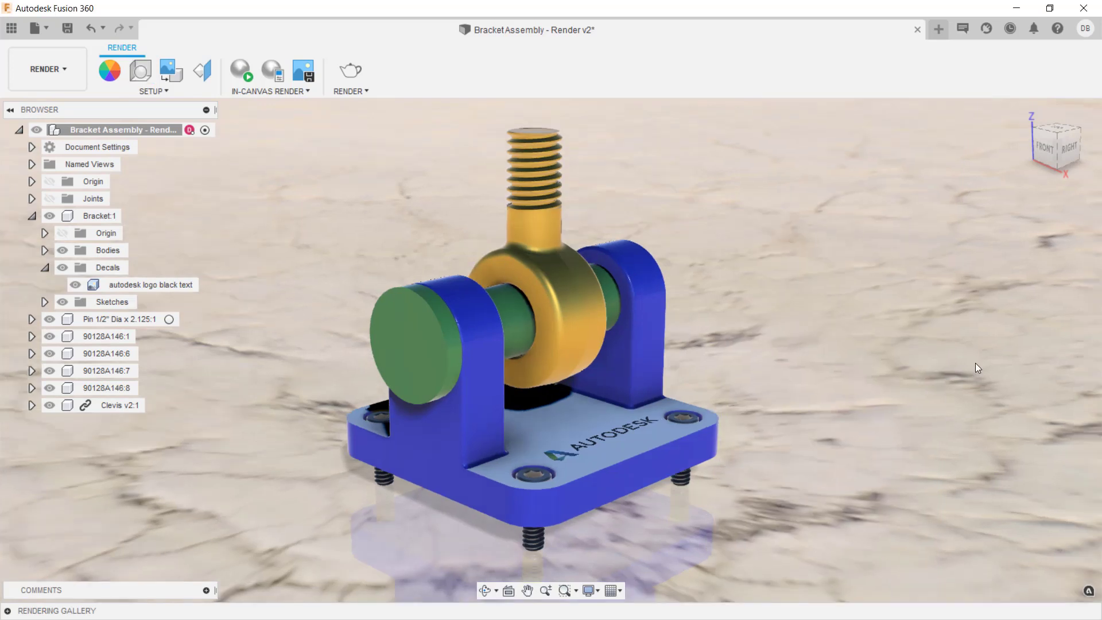
Preview the bracket assembly with an in-canvas render, and stop it after checking the result
{"action": "left_click", "coordinate": [241, 73]}
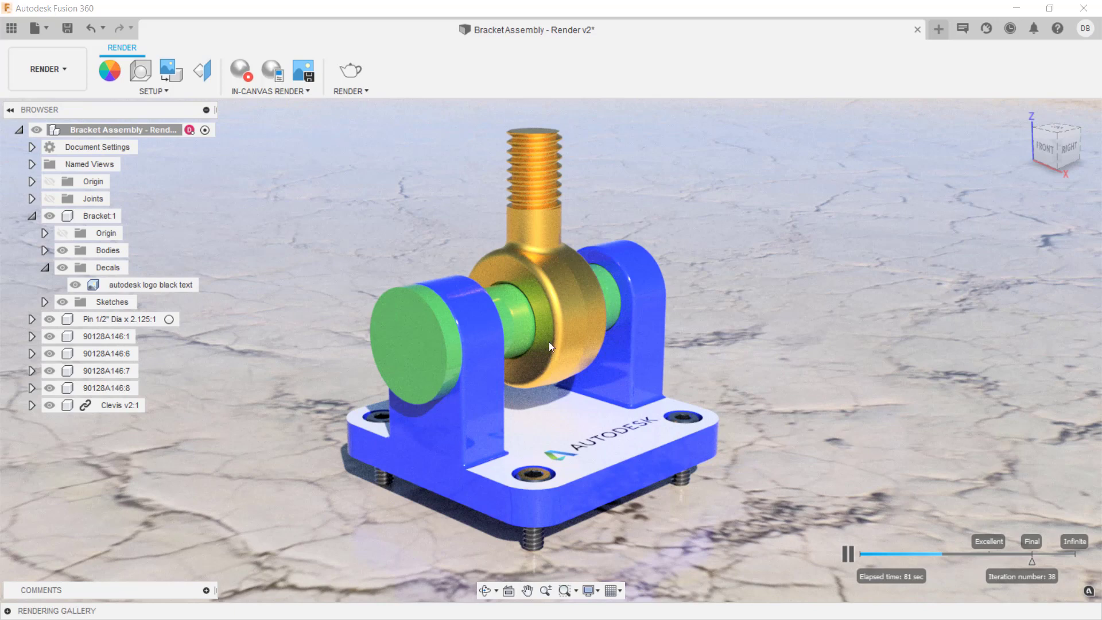
{"action": "left_click", "coordinate": [242, 68]}
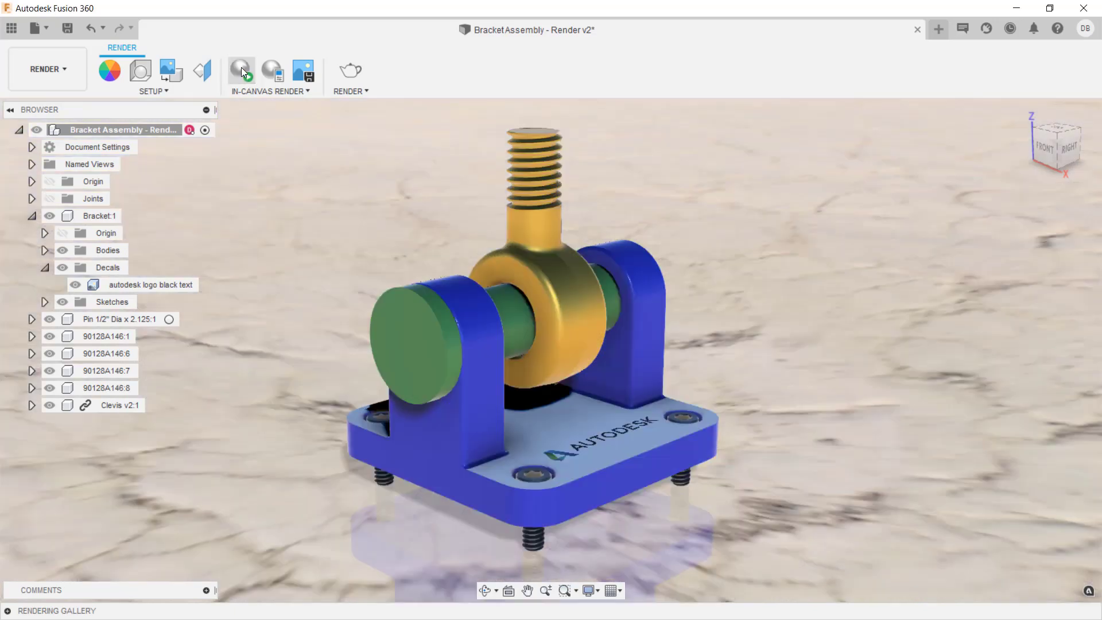
Submit a 1536 x 702 px cloud render at Final quality with Native exposure, and check its progress in the rendering gallery
{"action": "left_click", "coordinate": [350, 70]}
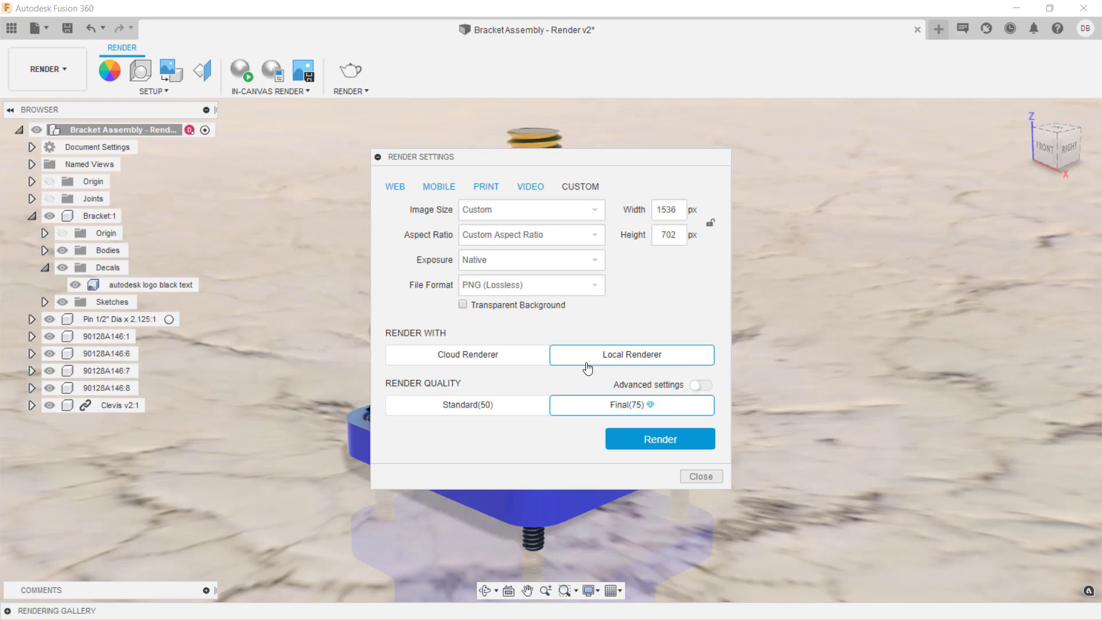
{"action": "left_click", "coordinate": [507, 362]}
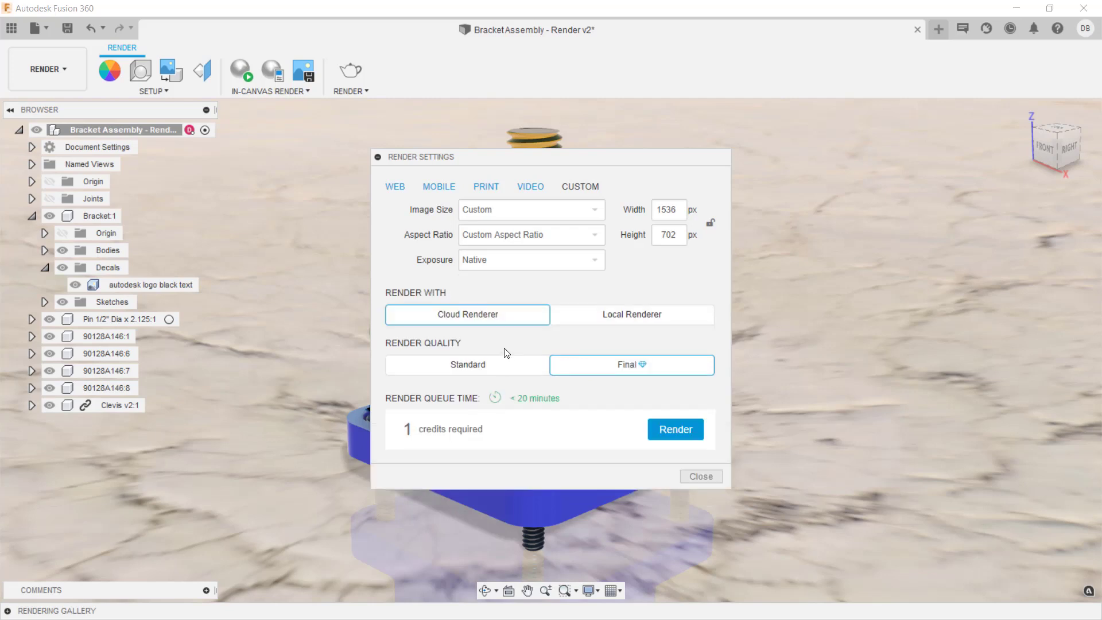
{"action": "left_click", "coordinate": [664, 430]}
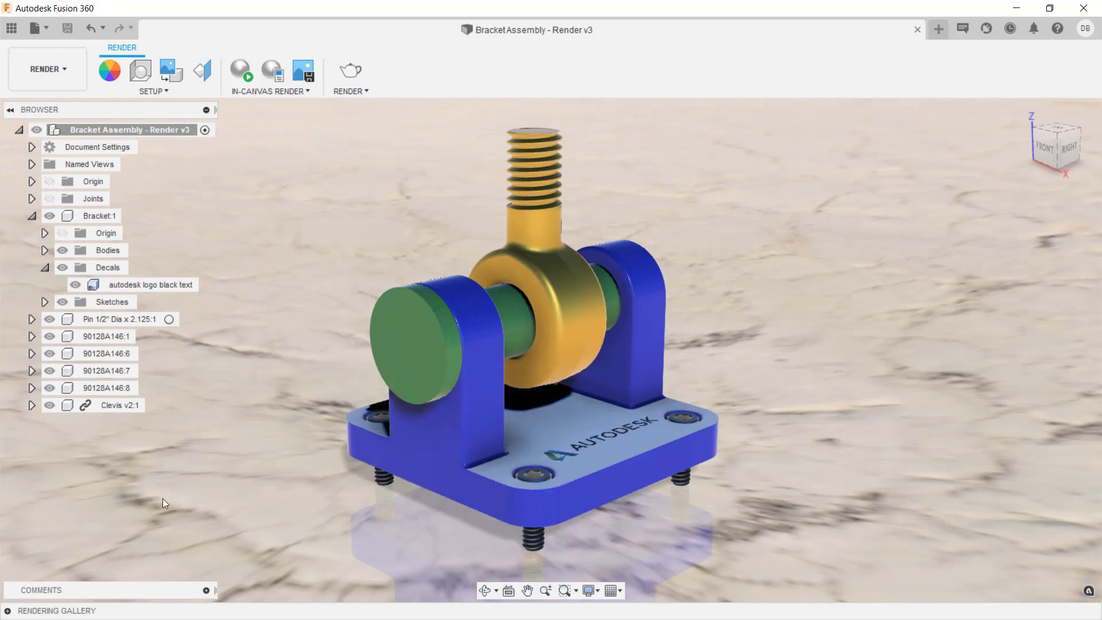
{"action": "left_click", "coordinate": [8, 613]}
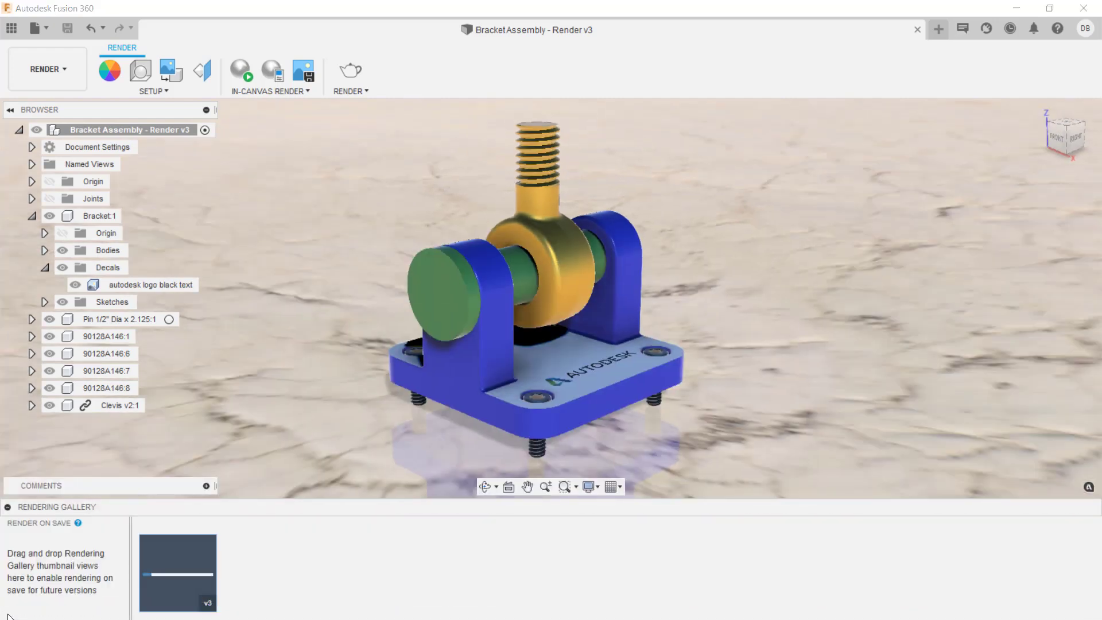
{"action": "left_click", "coordinate": [6, 507]}
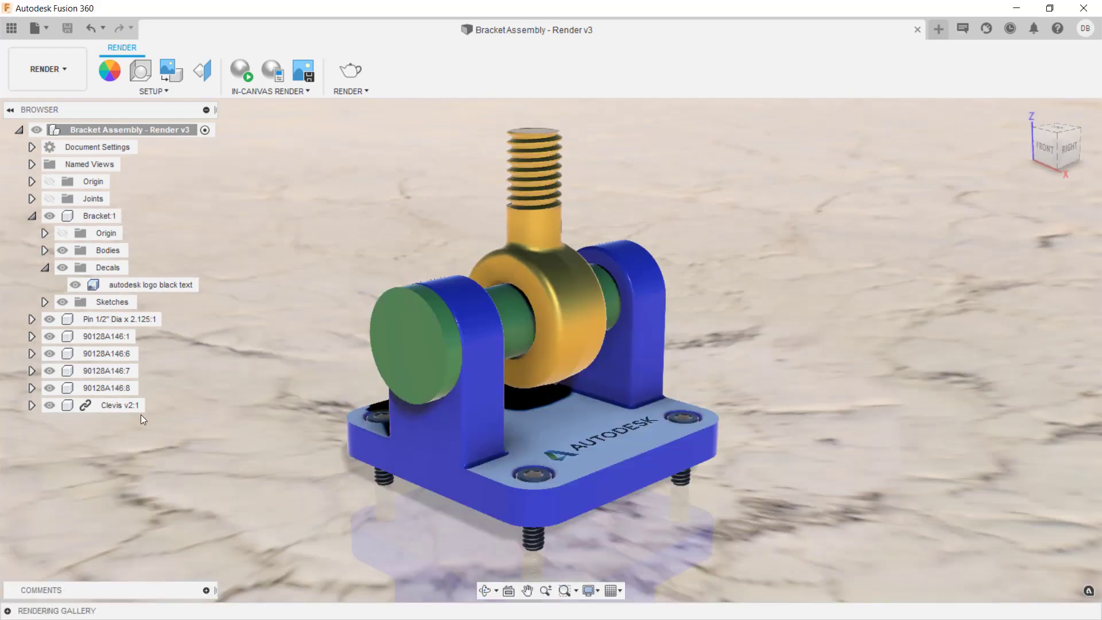
Capture the canvas as an image at the current document window size with anti-aliasing enabled
{"action": "left_click", "coordinate": [301, 72]}
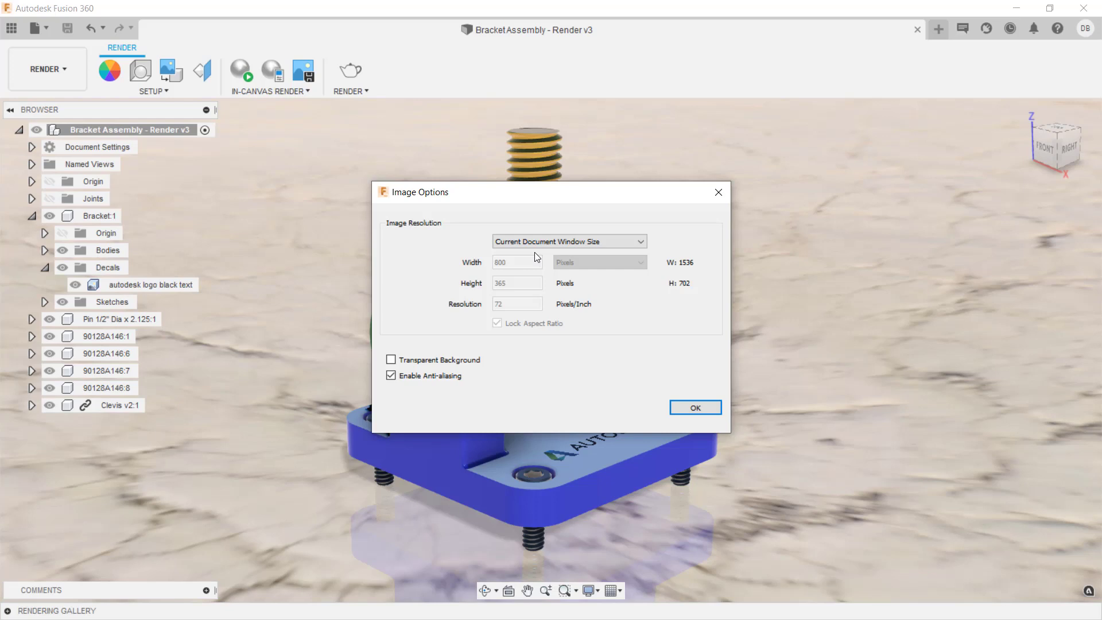
{"action": "left_click", "coordinate": [682, 409]}
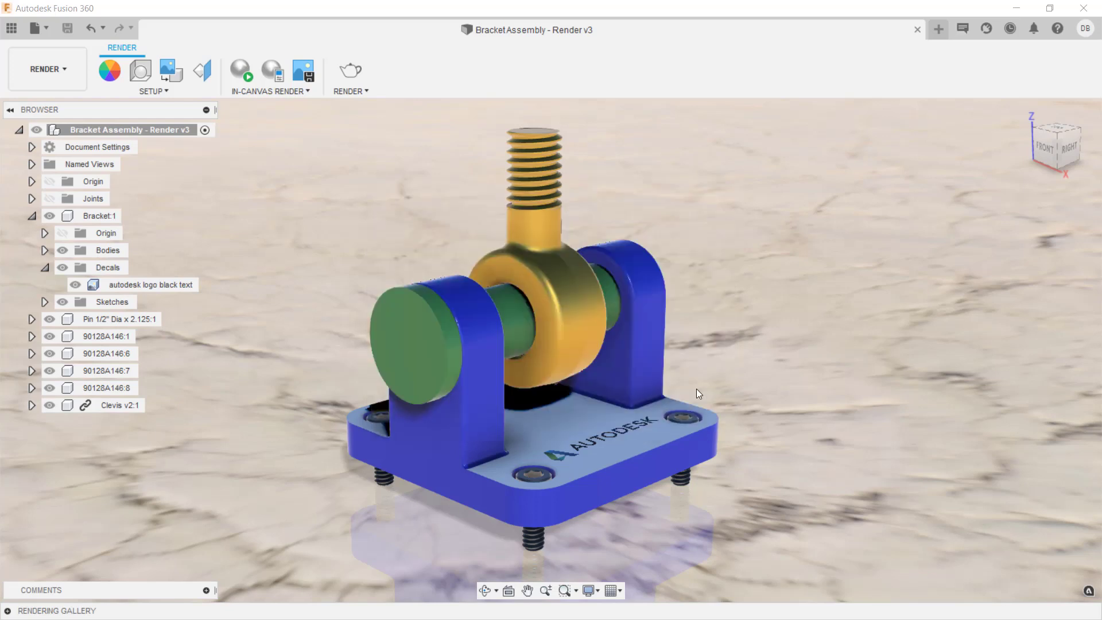